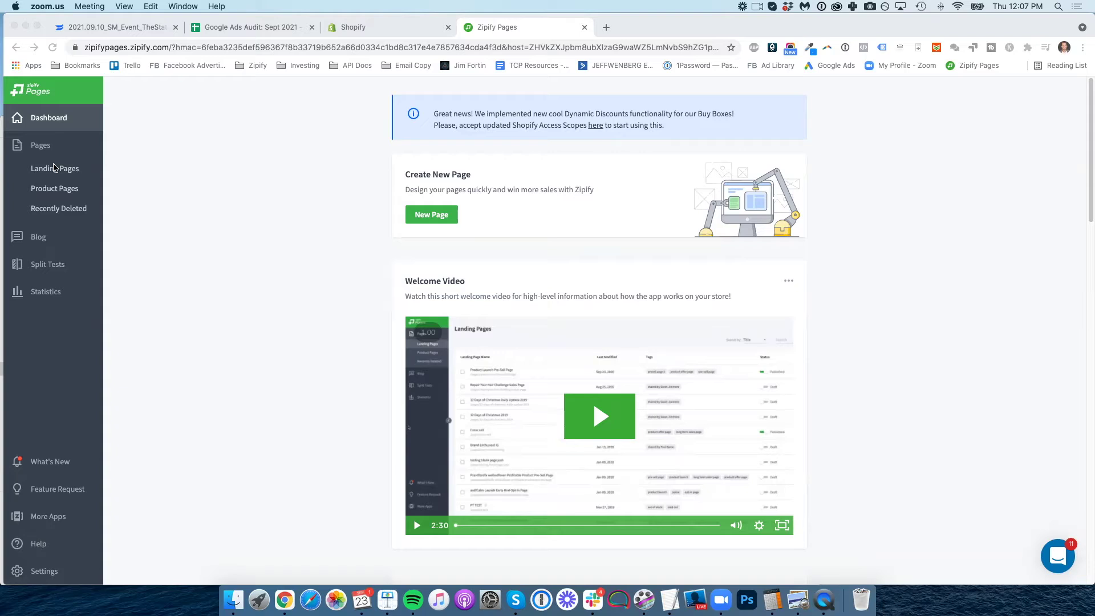
# Bring the dashboard forward and show the Landing Pages list under Pages.
pyautogui.click(55, 173)
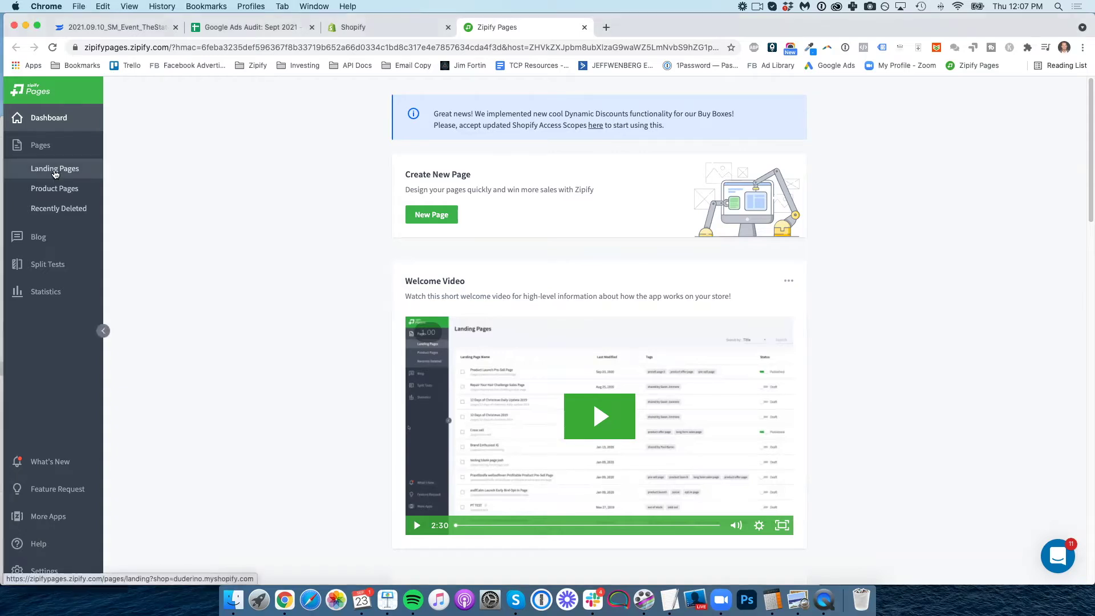
pyautogui.click(55, 171)
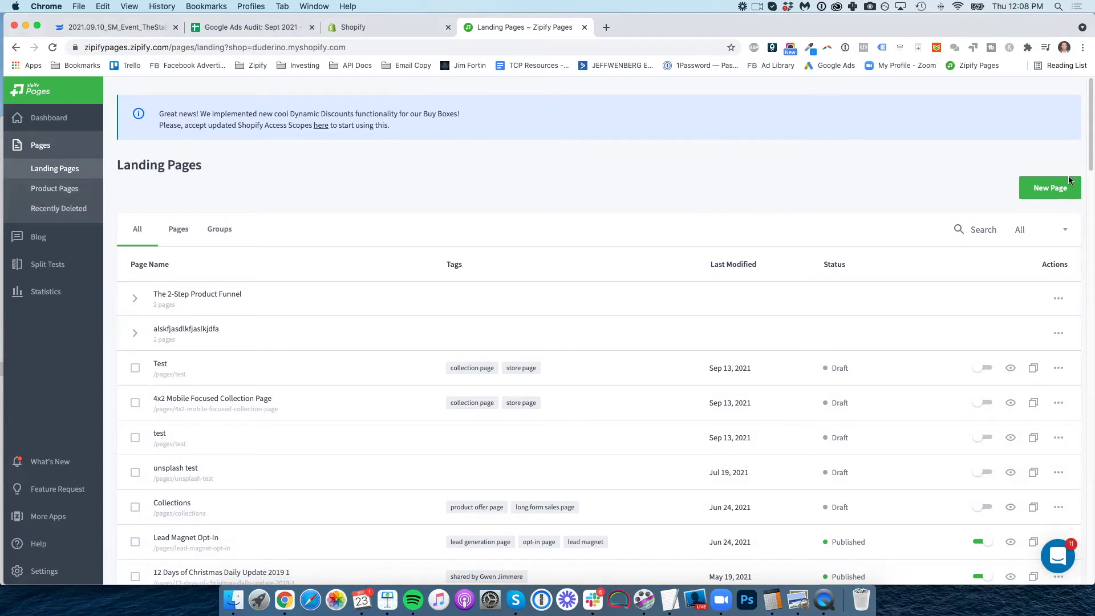
# Start a new page and preview the Proven Profitable Product Page template.
pyautogui.click(1041, 193)
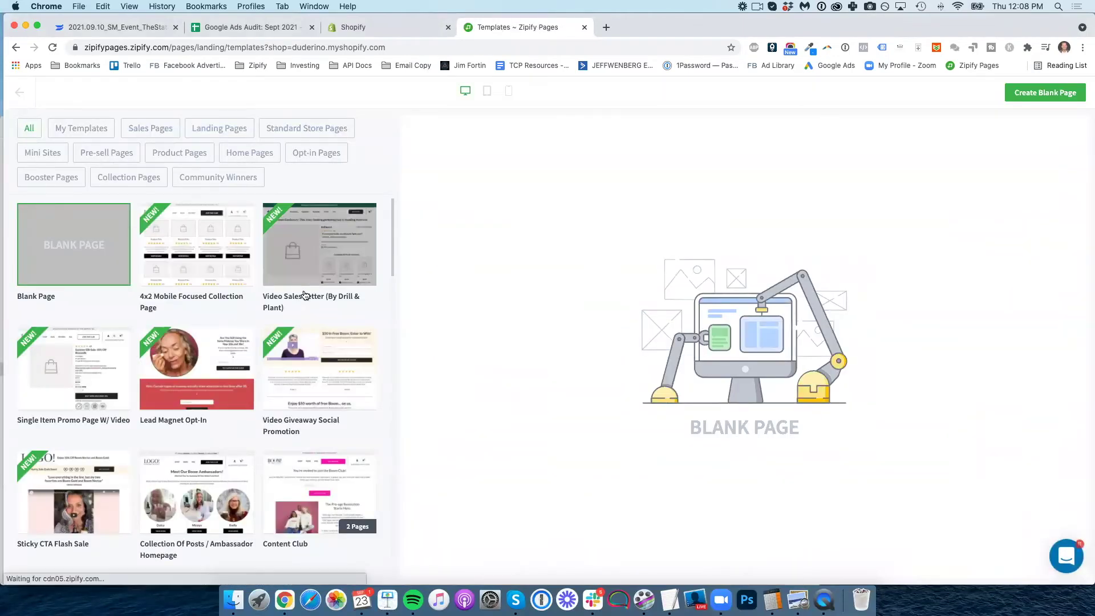
pyautogui.scroll(-5, 288, 295)
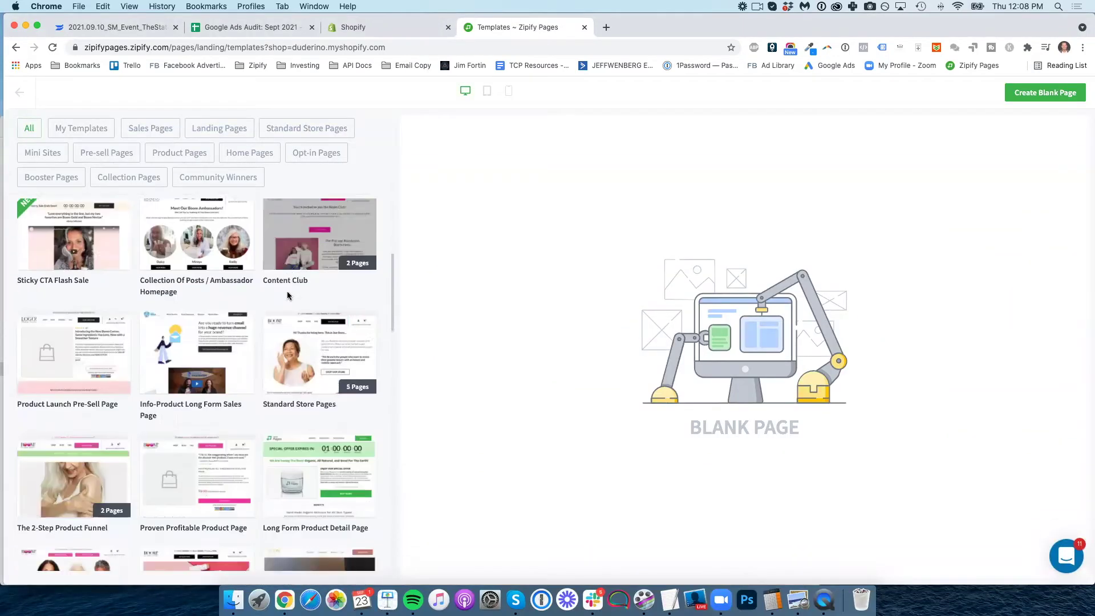
pyautogui.scroll(-10, 287, 295)
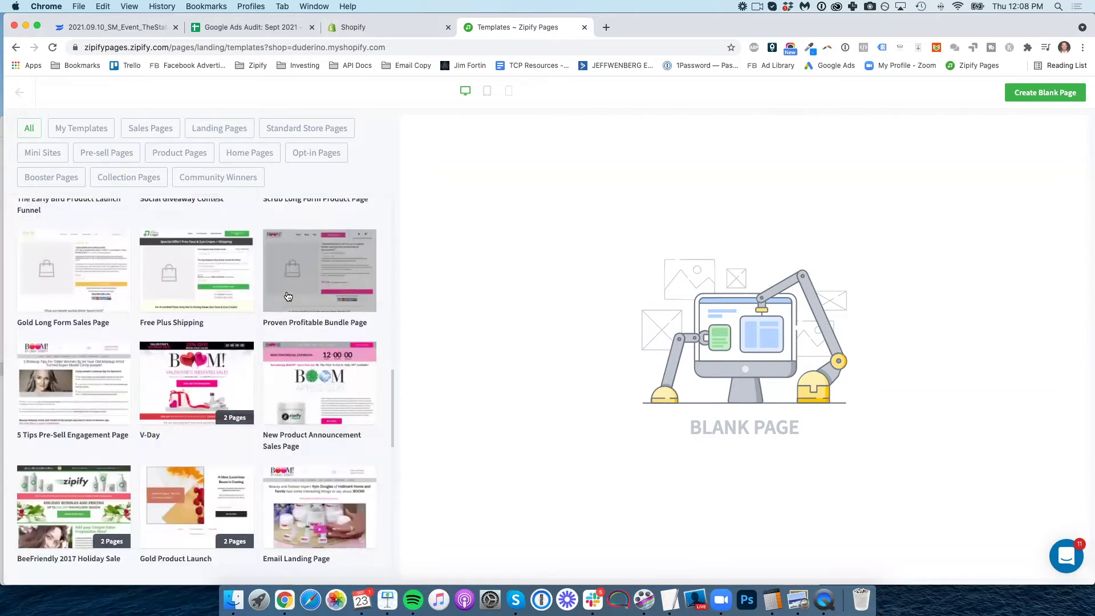
pyautogui.scroll(-5, 288, 296)
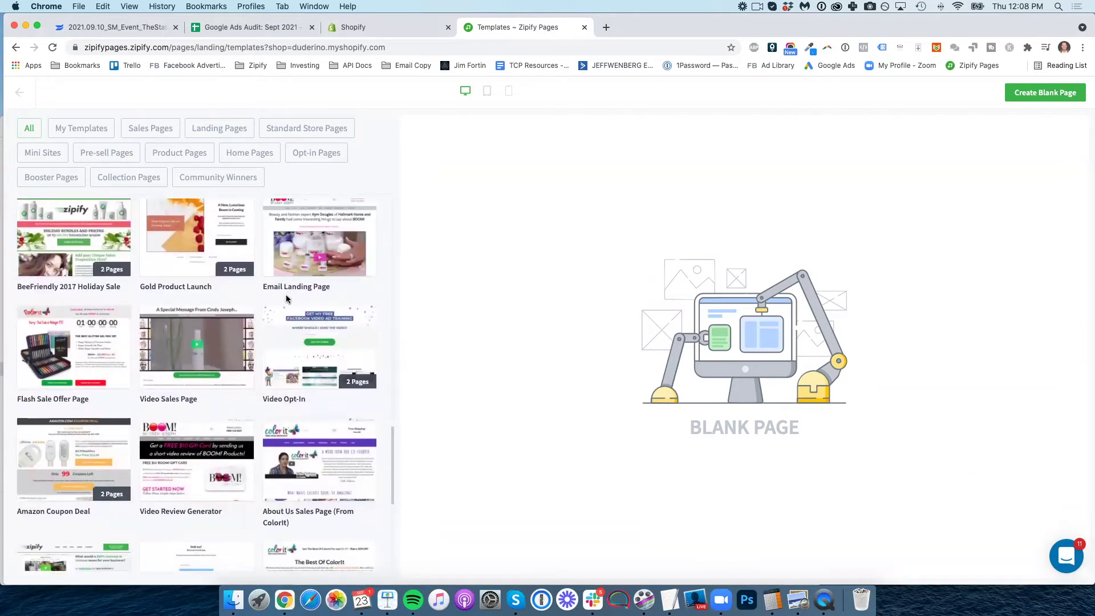
pyautogui.scroll(-5, 286, 296)
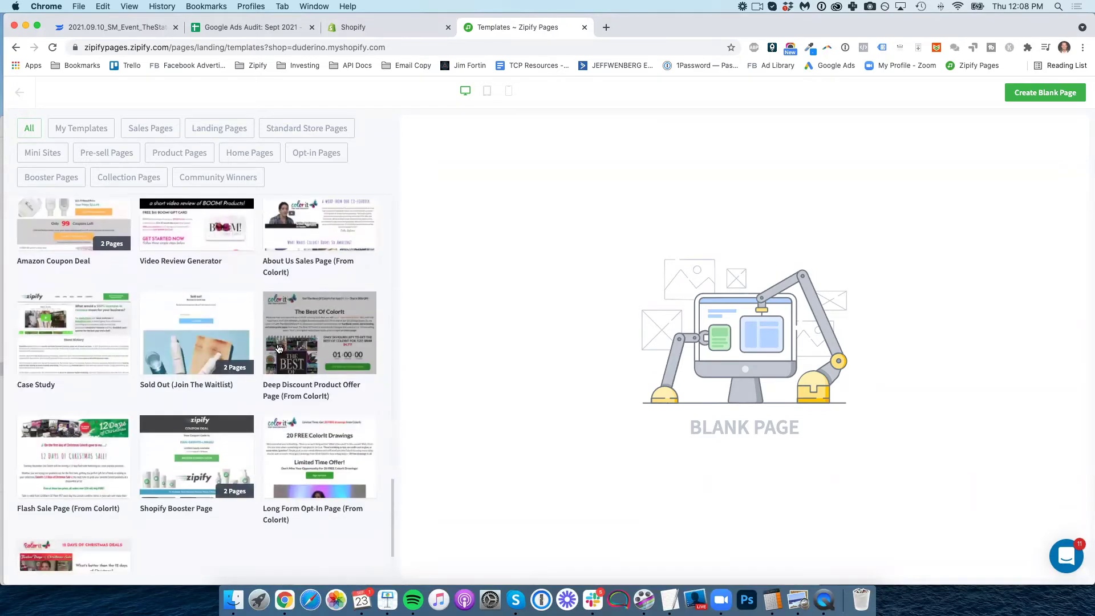
pyautogui.scroll(-1, 273, 340)
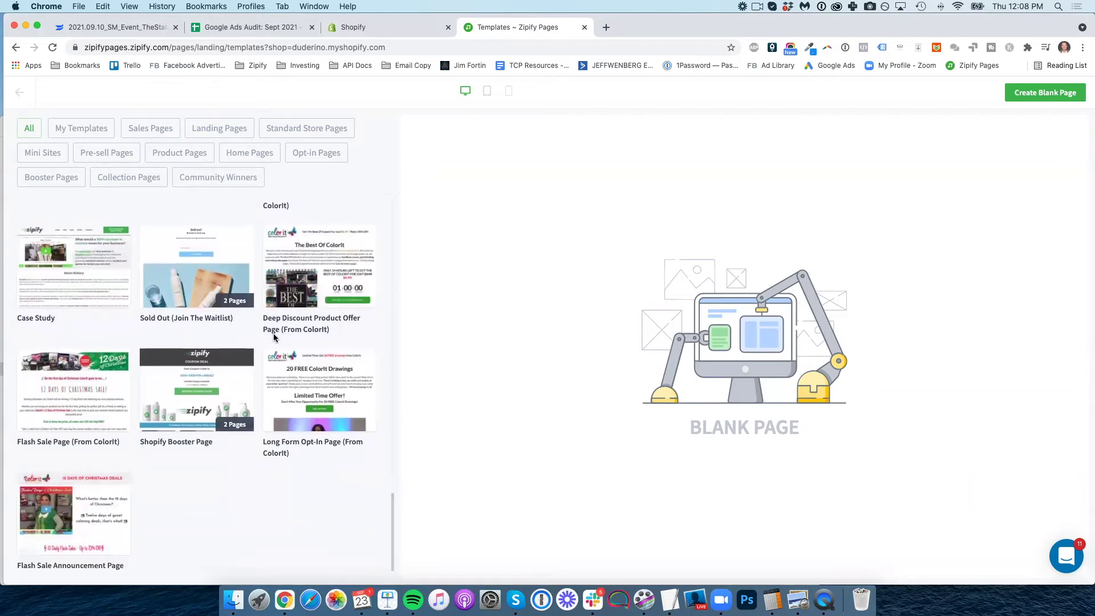
pyautogui.scroll(12, 273, 339)
pyautogui.scroll(12, 273, 337)
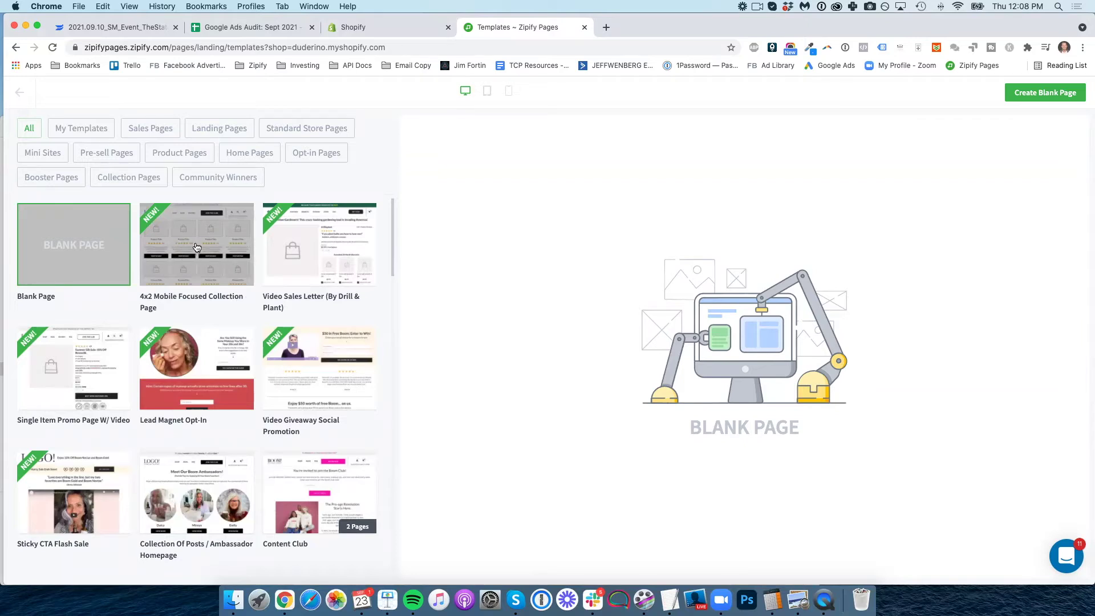
pyautogui.scroll(-6, 194, 300)
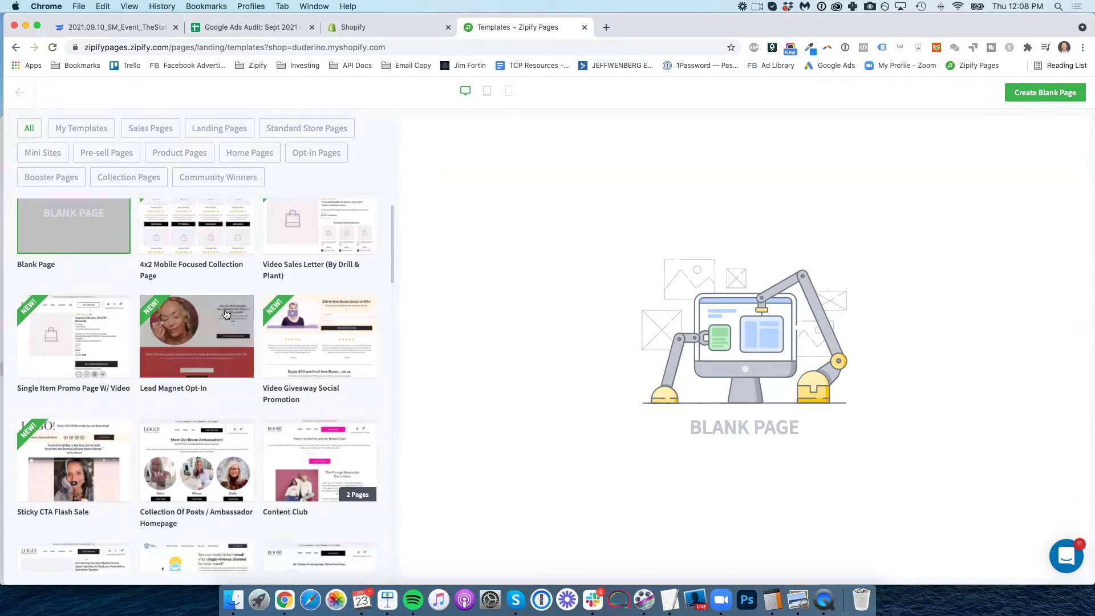
pyautogui.click(197, 434)
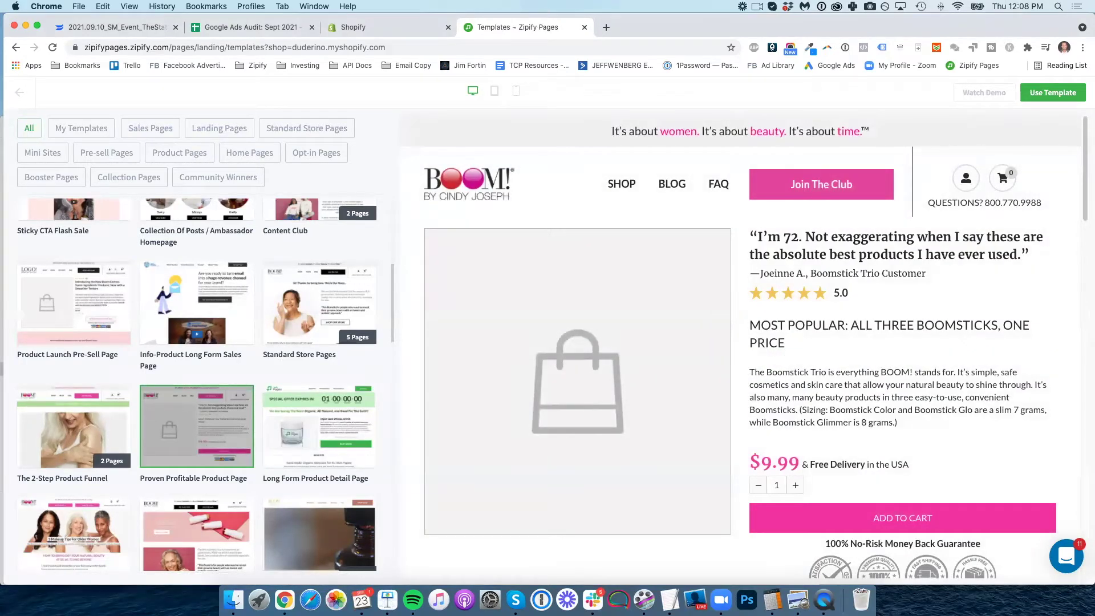
# Create the page from this template, named 'Proven Profitable Product Page123r'.
pyautogui.click(1048, 94)
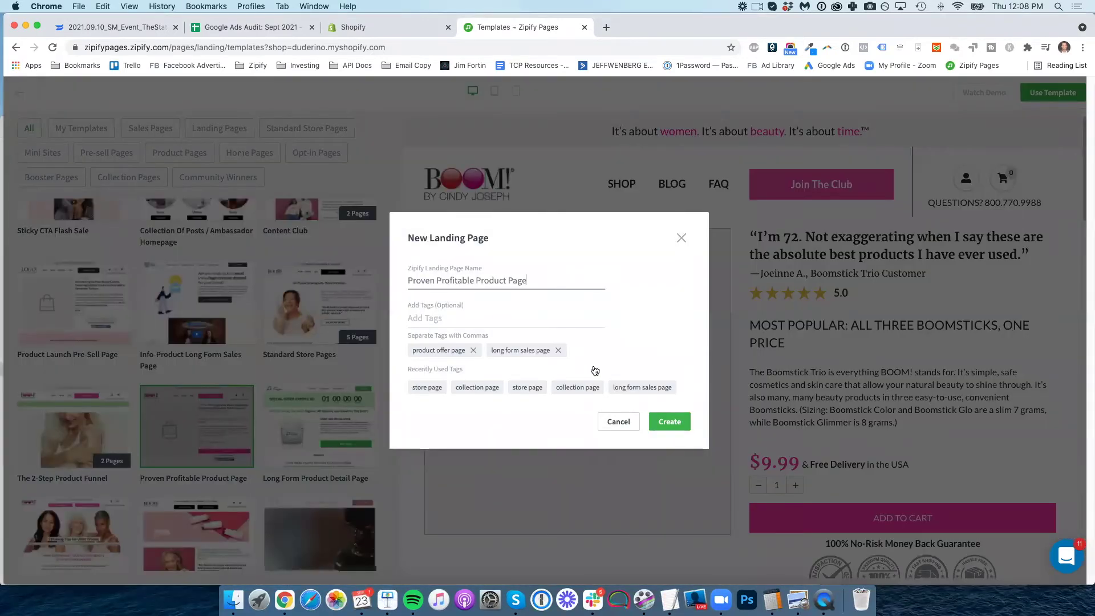
pyautogui.write('123r')
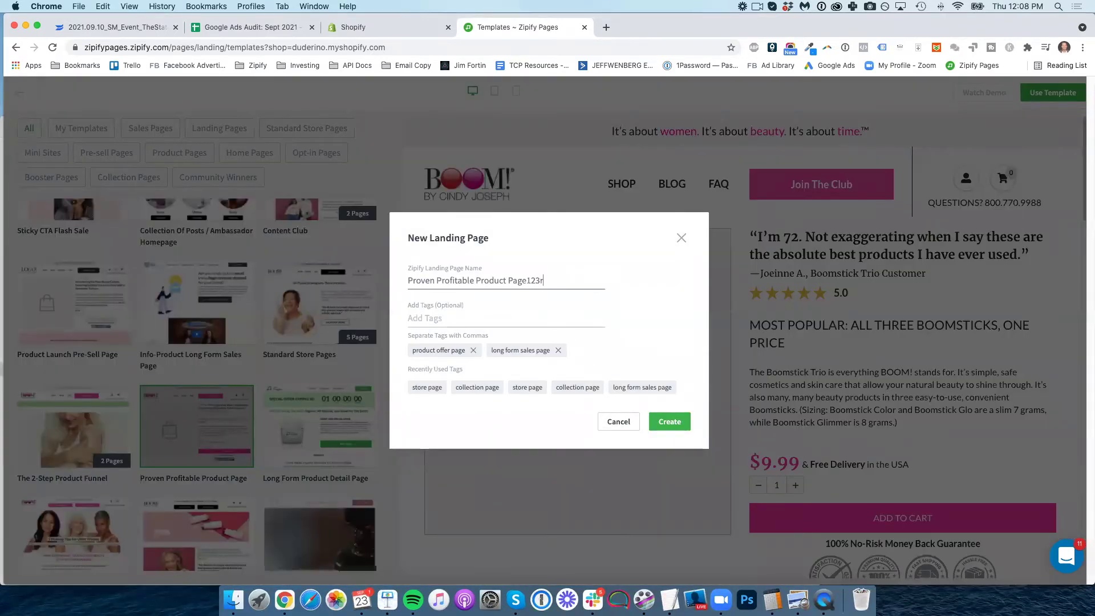
pyautogui.click(683, 425)
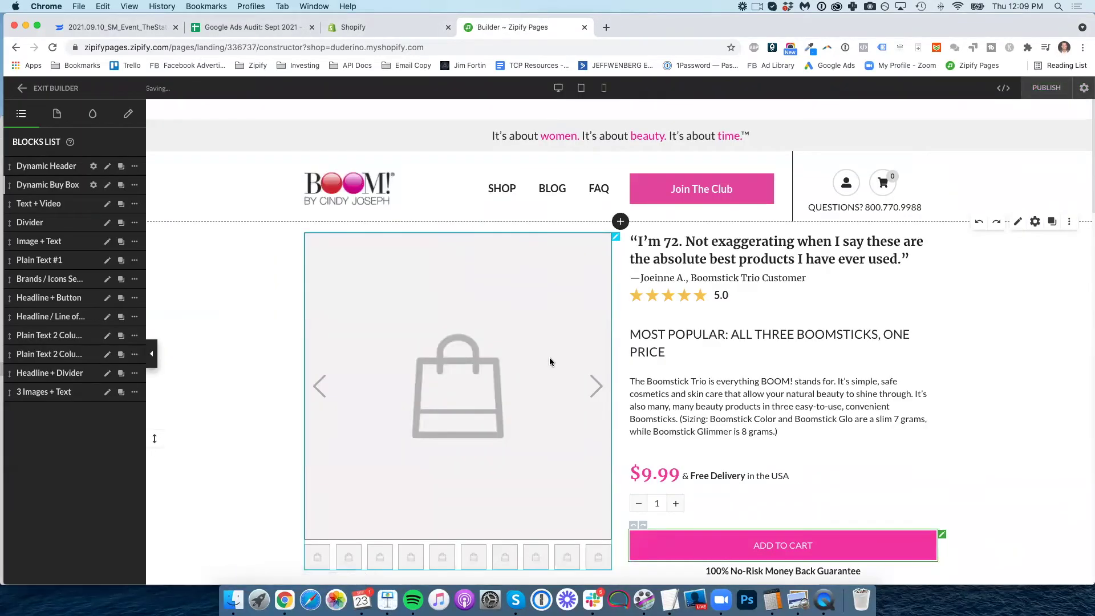
# Set the Dynamic Buy Box product to the organic face and eye cream.
pyautogui.scroll(-3, 552, 358)
pyautogui.click(553, 358)
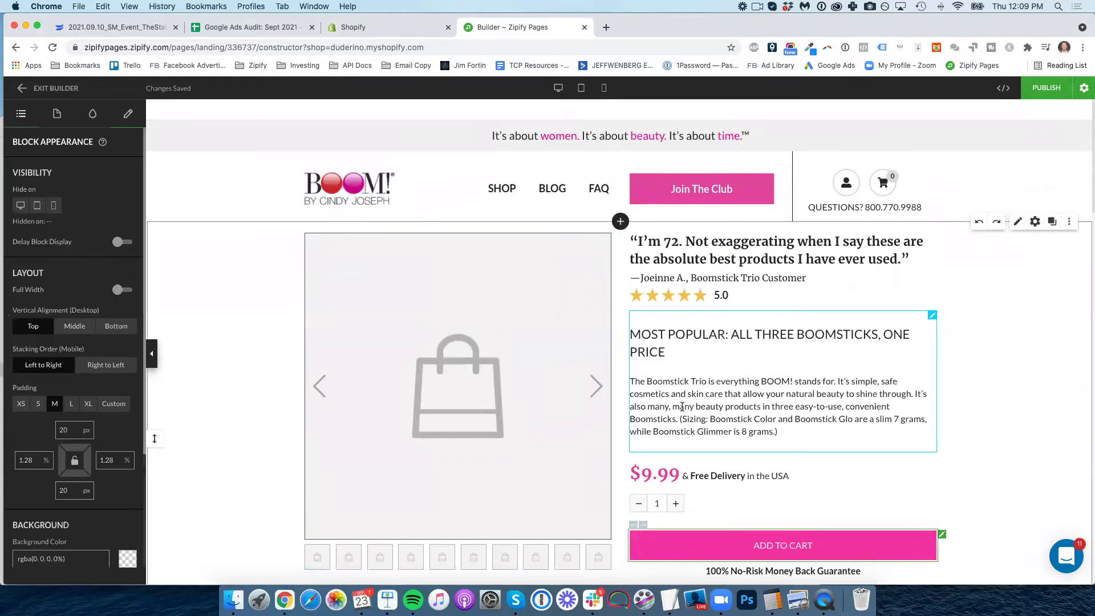
pyautogui.click(562, 367)
pyautogui.click(543, 346)
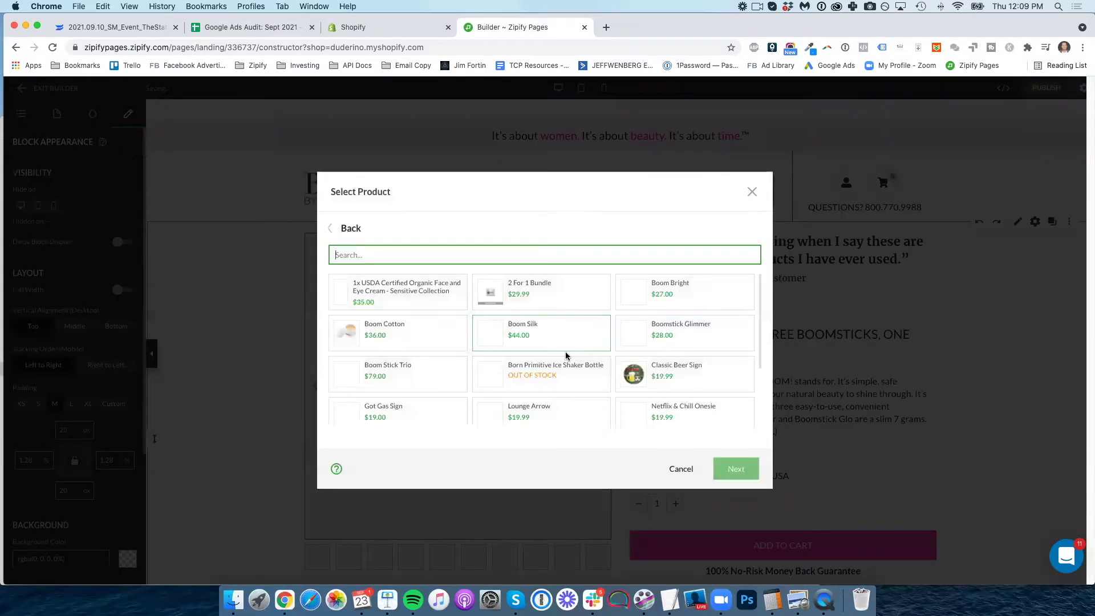
pyautogui.click(434, 307)
pyautogui.click(716, 471)
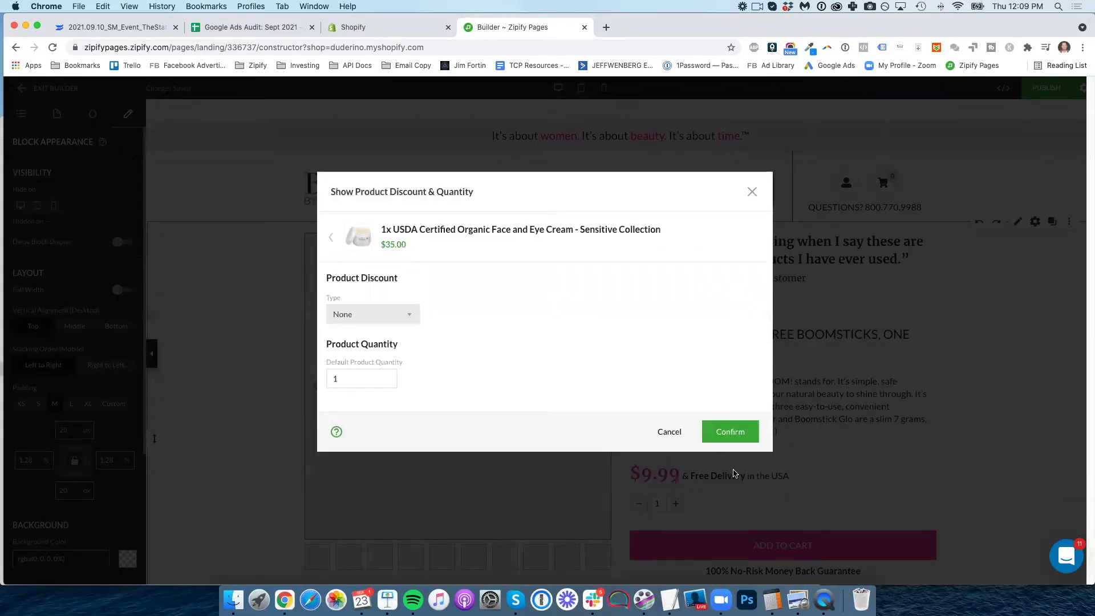
pyautogui.click(738, 432)
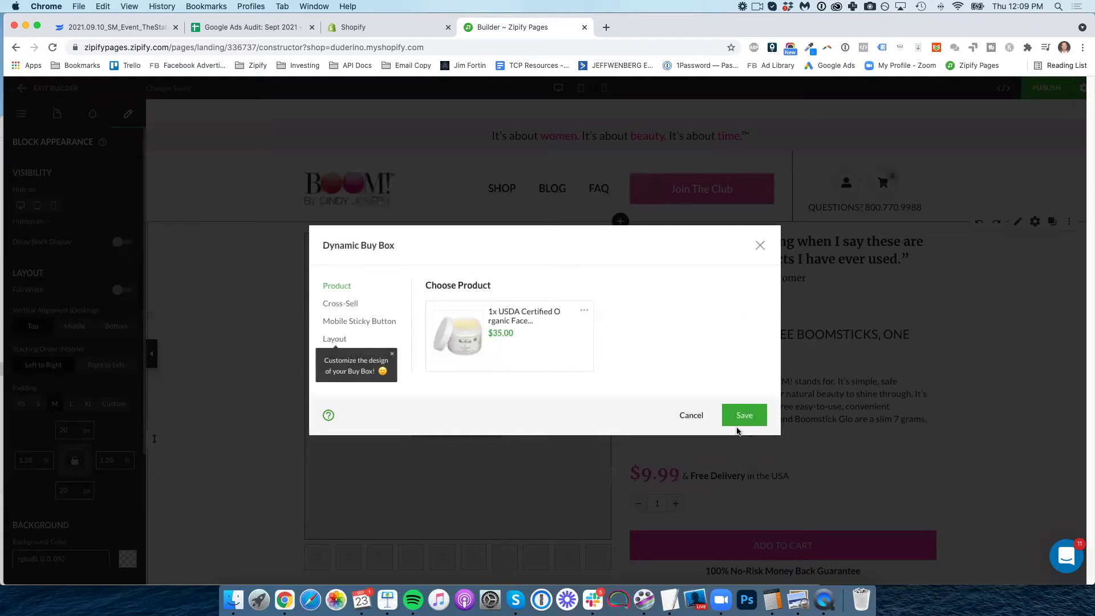
# Add Hero Benefit, Divider and Product Discount to the buy box layout and save.
pyautogui.click(341, 306)
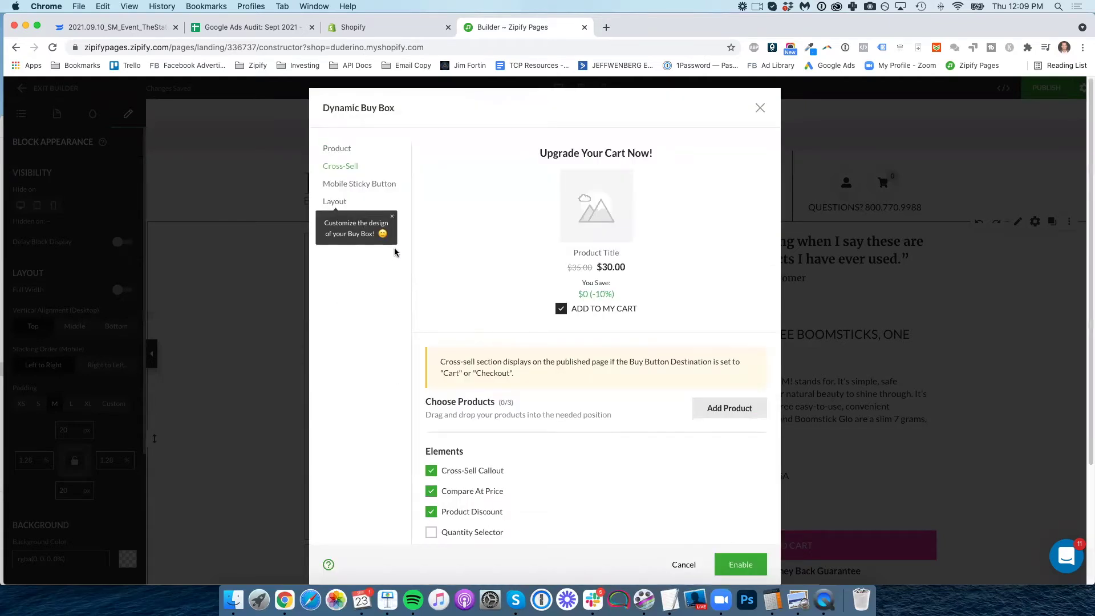
pyautogui.click(377, 185)
pyautogui.click(351, 199)
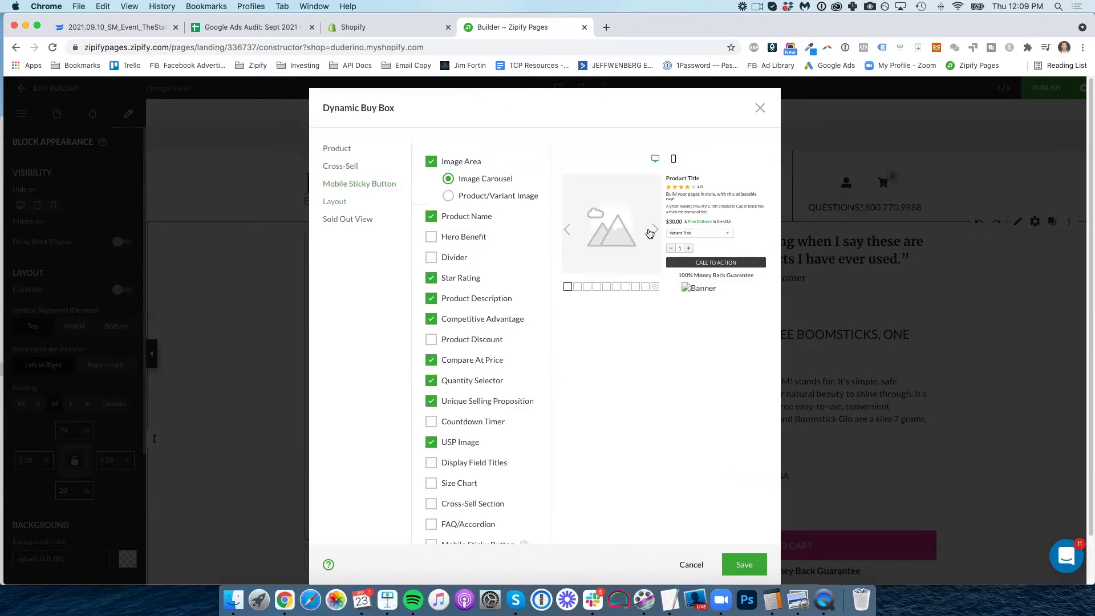
pyautogui.click(673, 159)
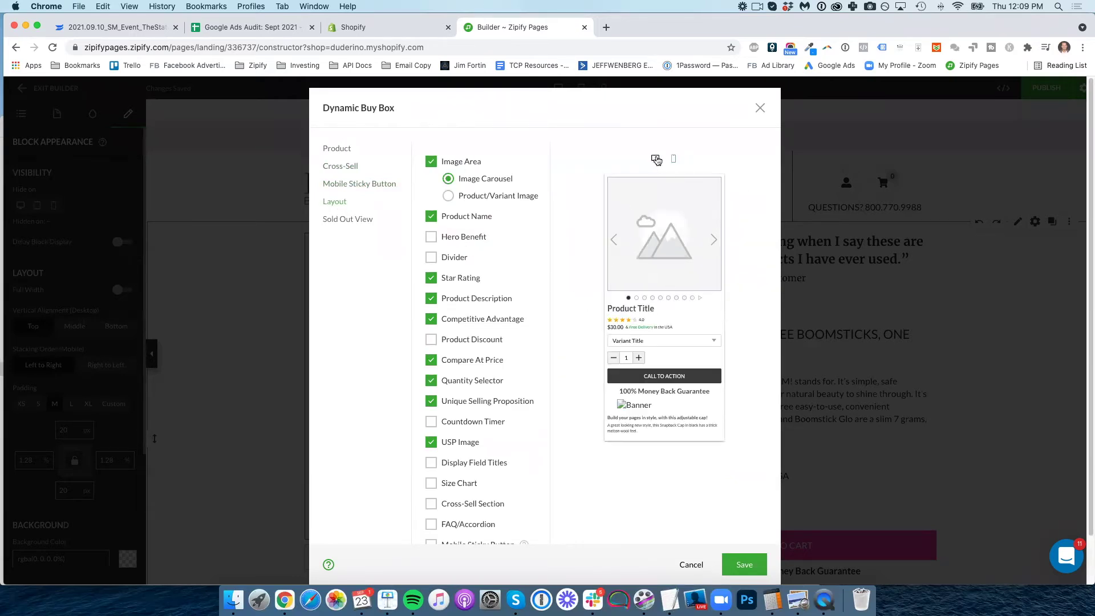
pyautogui.click(655, 159)
pyautogui.click(465, 237)
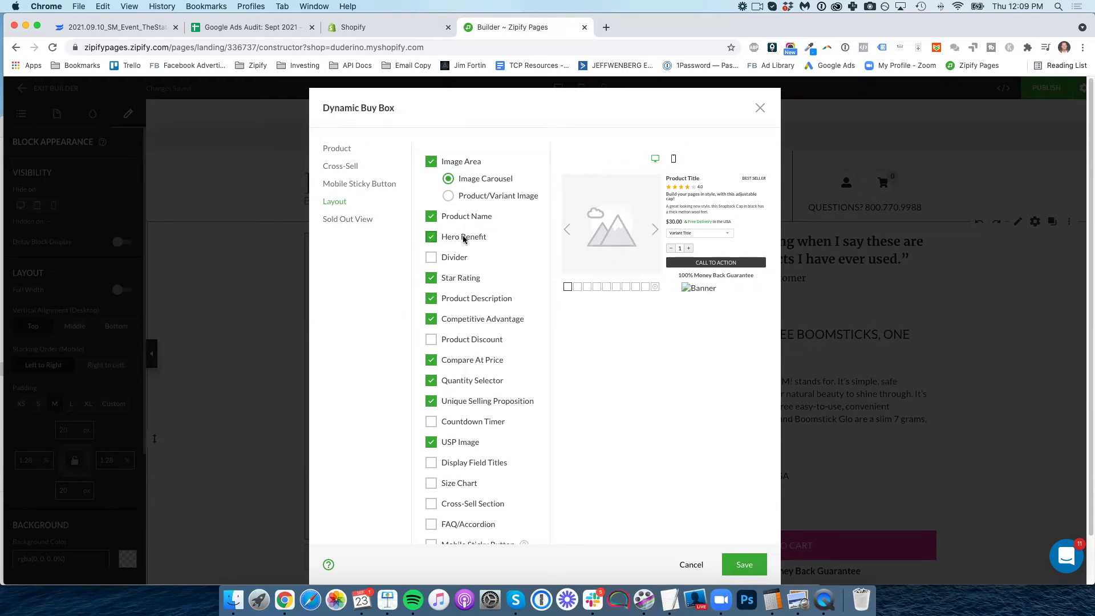
pyautogui.click(432, 259)
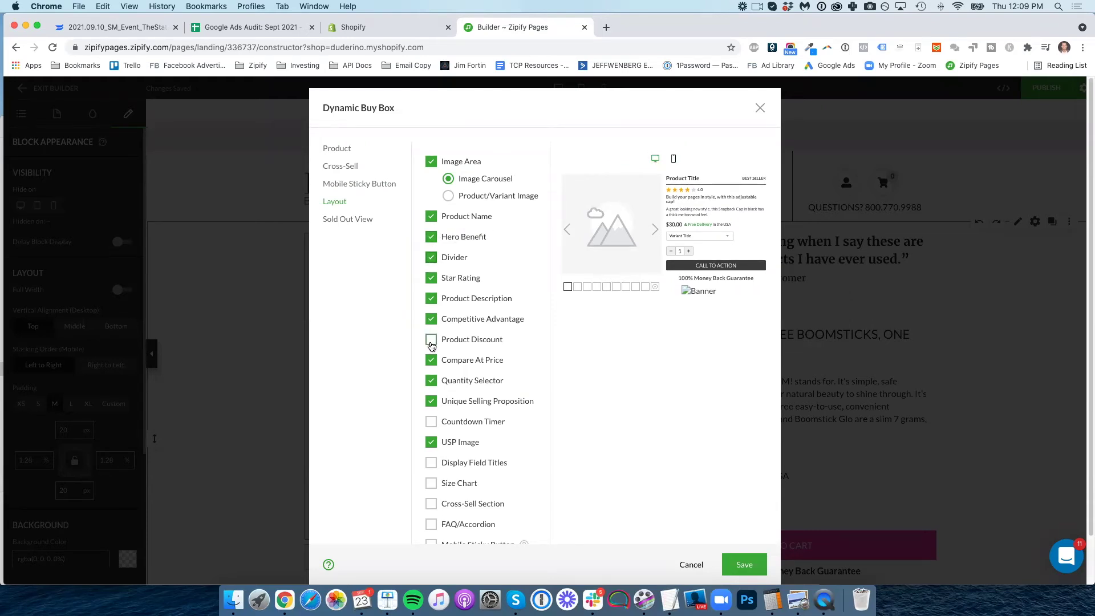
pyautogui.click(431, 342)
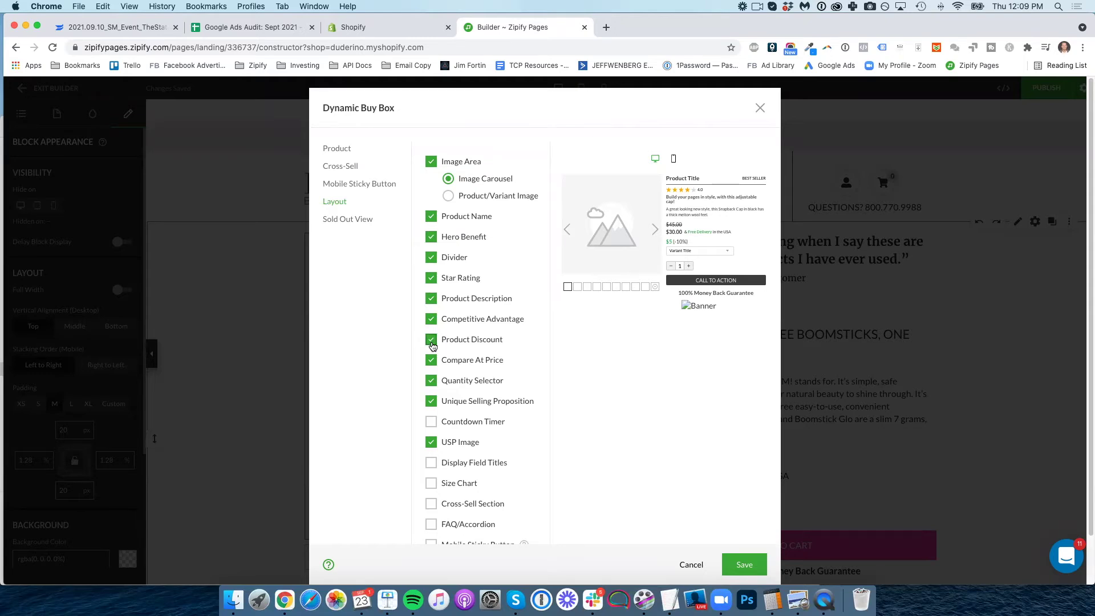
pyautogui.click(740, 561)
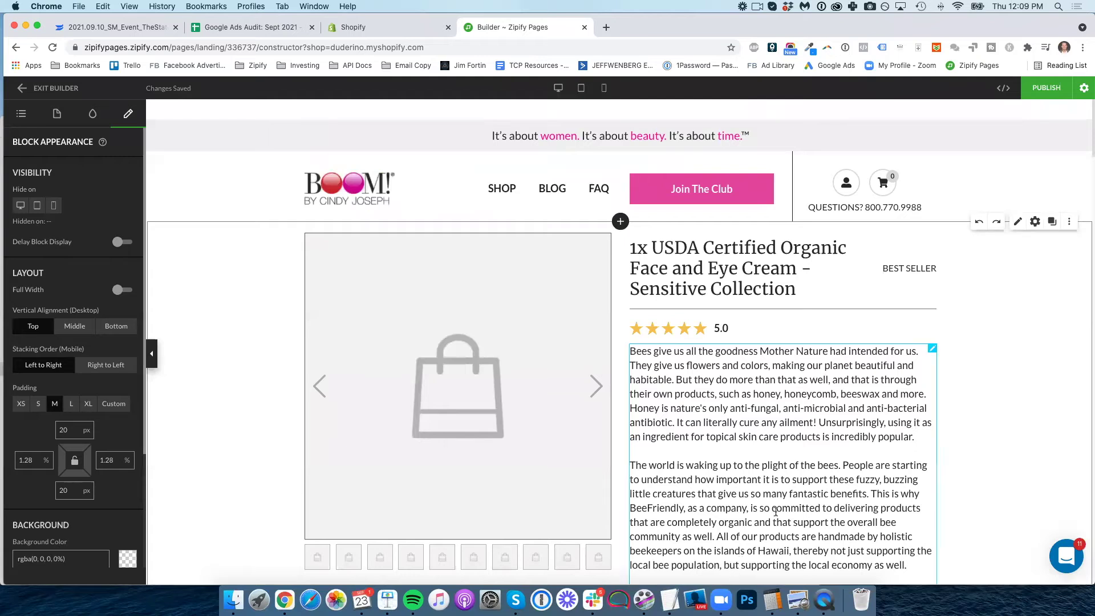
# Replace the bee text under the 5.0 rating with 'A really good product description' and save.
pyautogui.doubleClick(779, 507)
pyautogui.press('super+a')
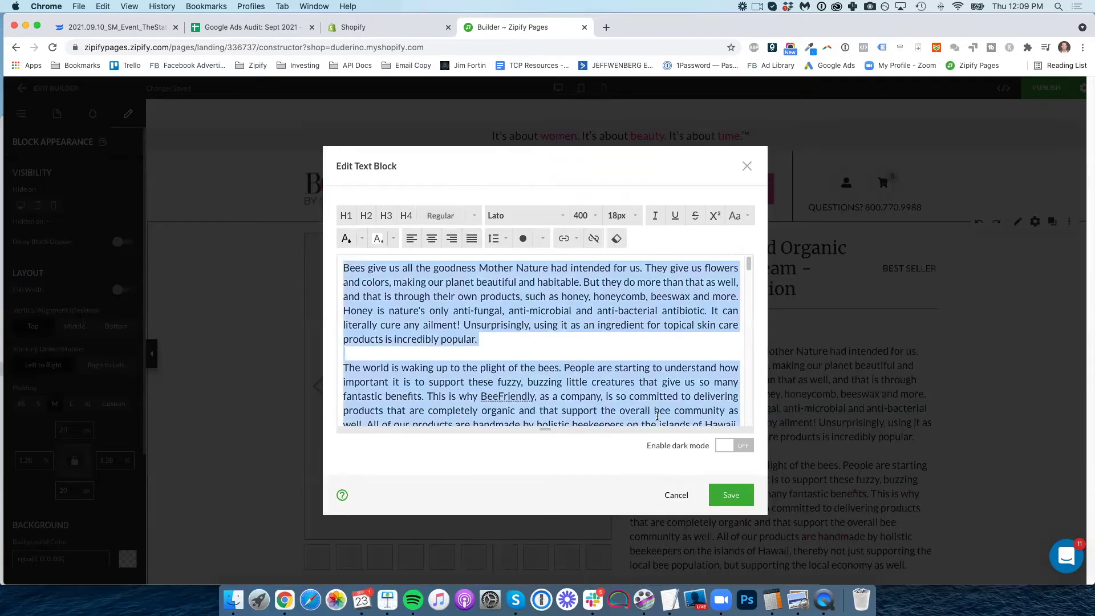
pyautogui.write('A')
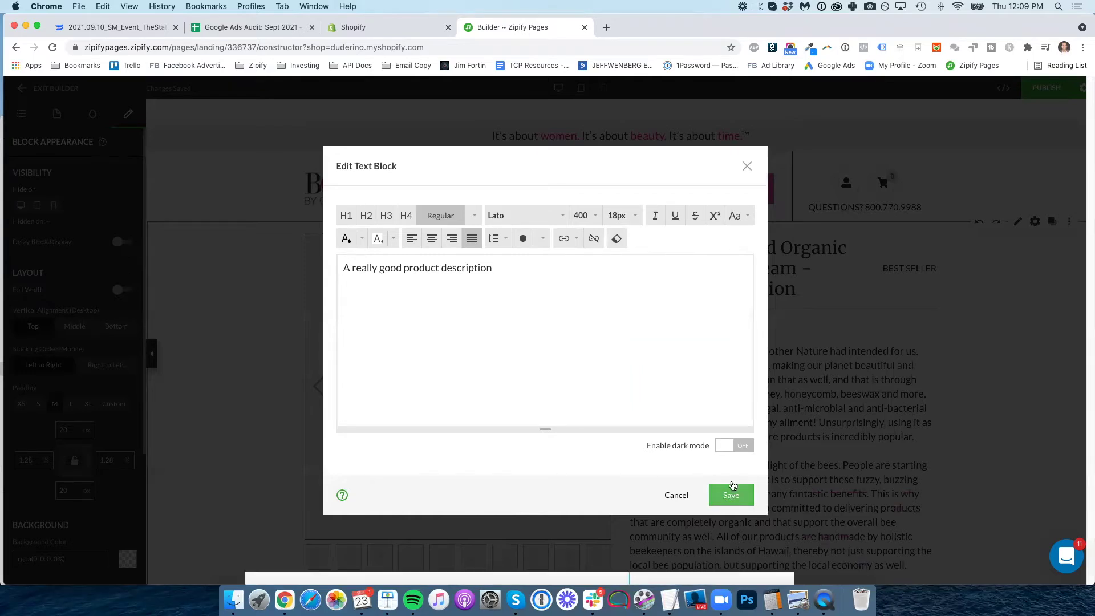
pyautogui.click(725, 491)
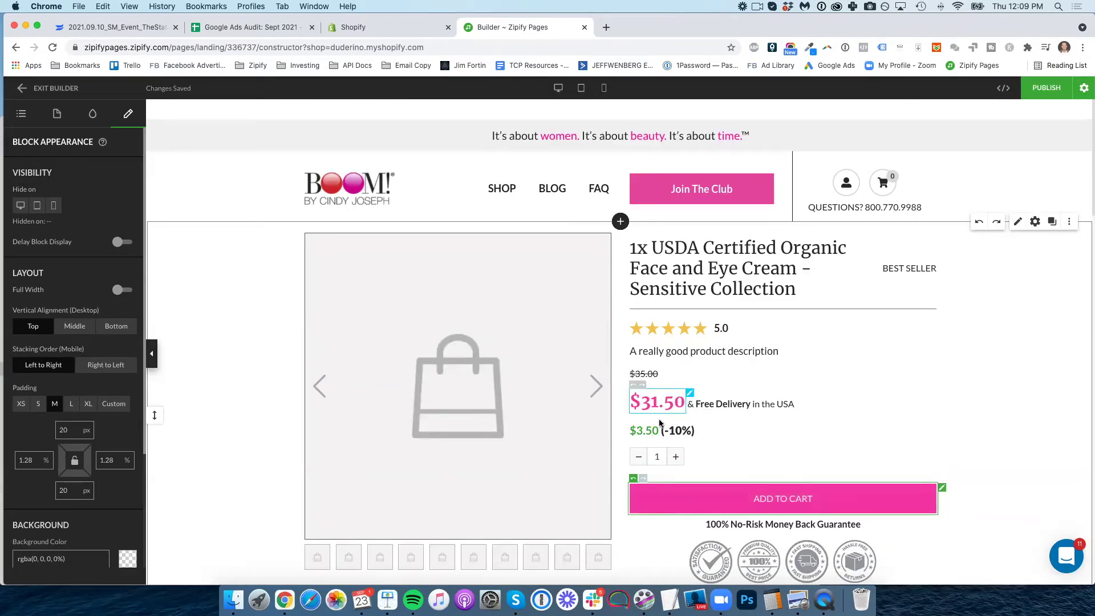
# Pick eight library images for the product carousel, starting with the beer-and-football picture.
pyautogui.scroll(-3, 556, 423)
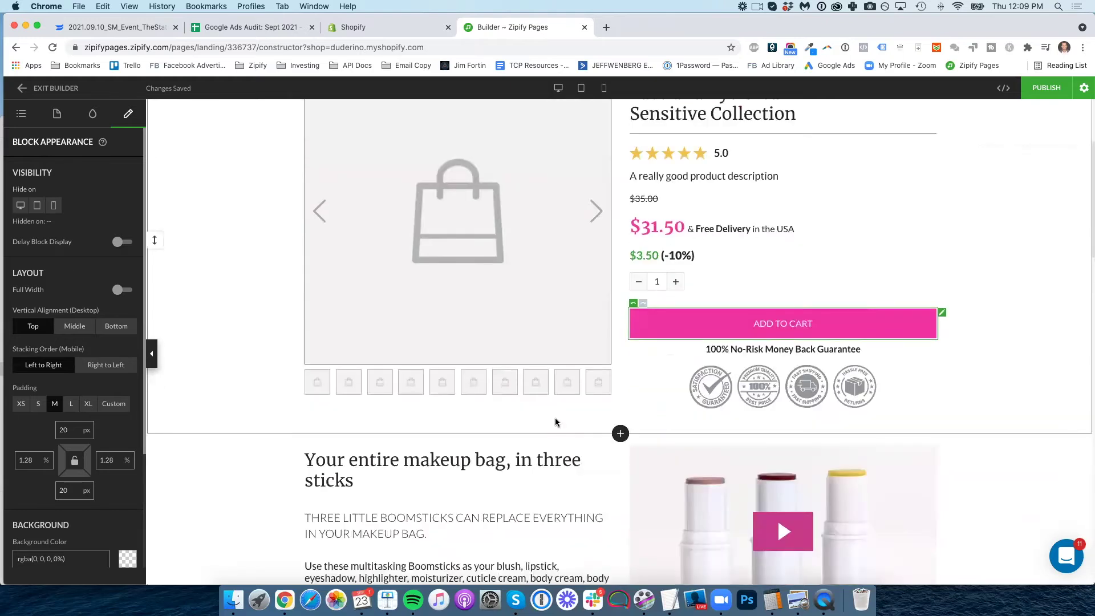
pyautogui.click(381, 390)
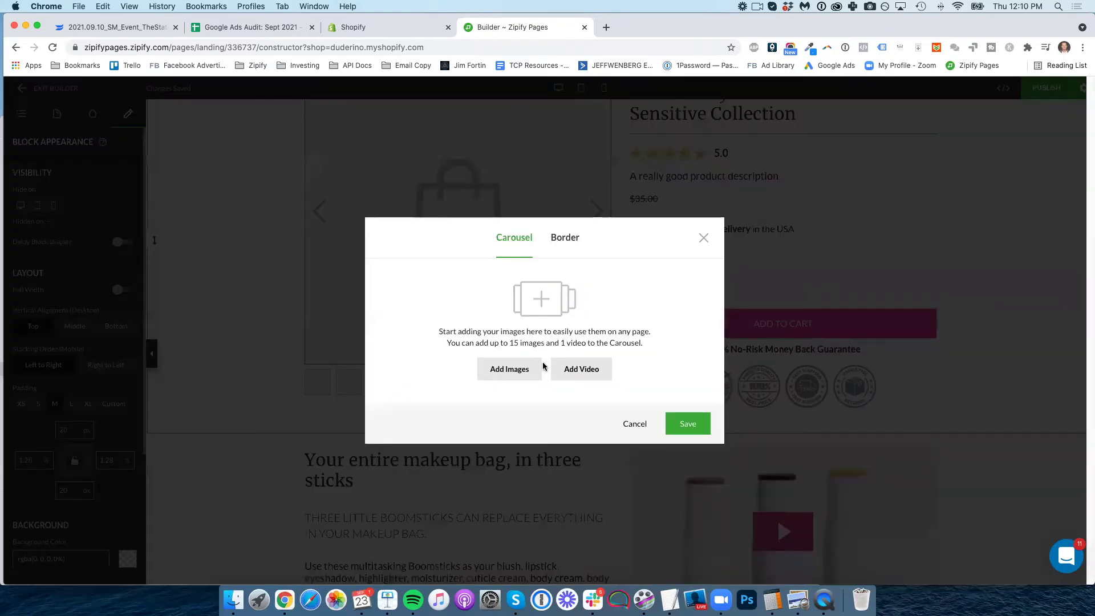
pyautogui.click(521, 371)
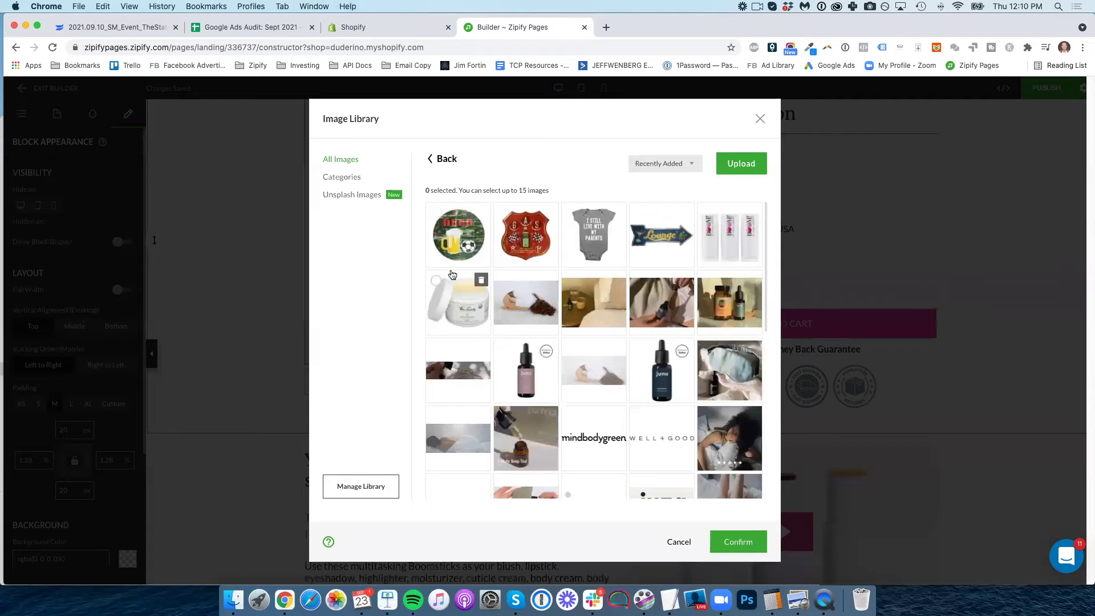
pyautogui.click(458, 234)
pyautogui.click(525, 234)
pyautogui.click(616, 237)
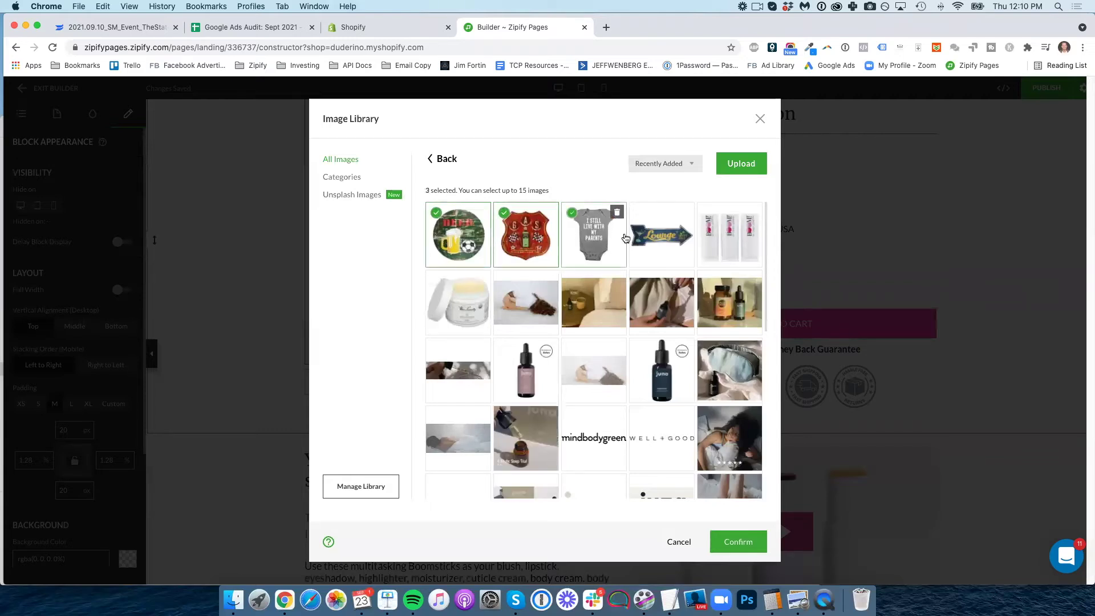
pyautogui.click(661, 236)
pyautogui.click(729, 236)
pyautogui.click(486, 317)
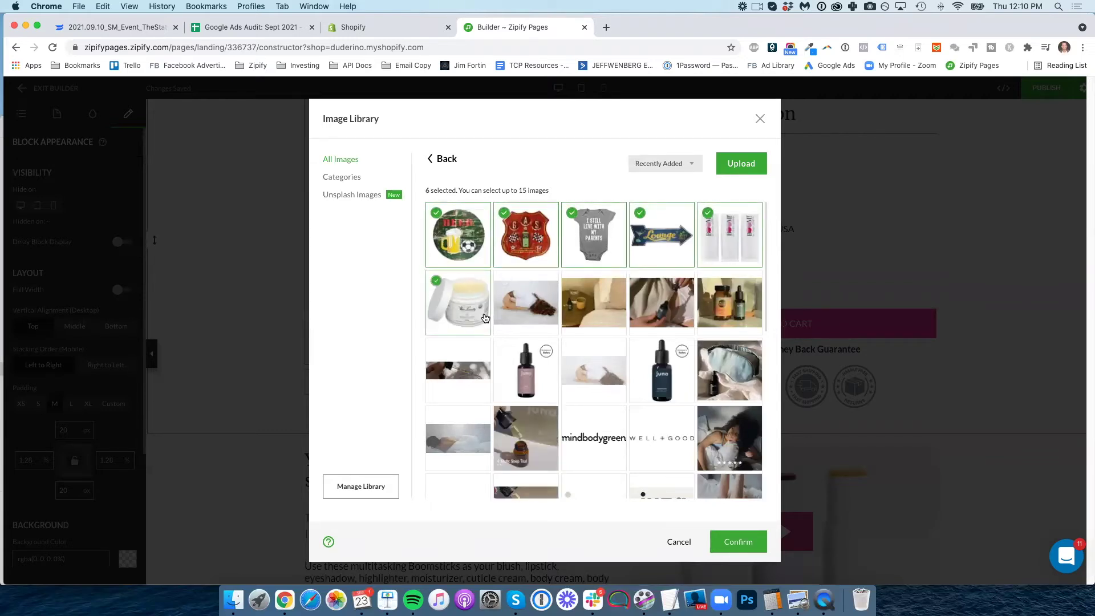
pyautogui.click(590, 307)
pyautogui.click(658, 305)
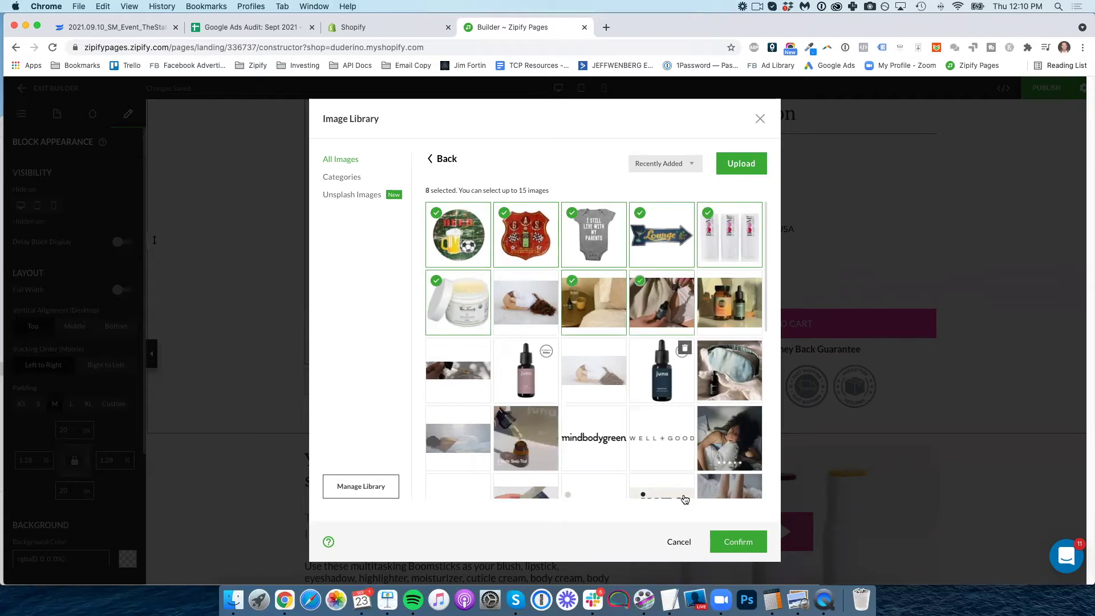
# Confirm the eight images, save the carousel and recheck its settings without changes.
pyautogui.click(737, 541)
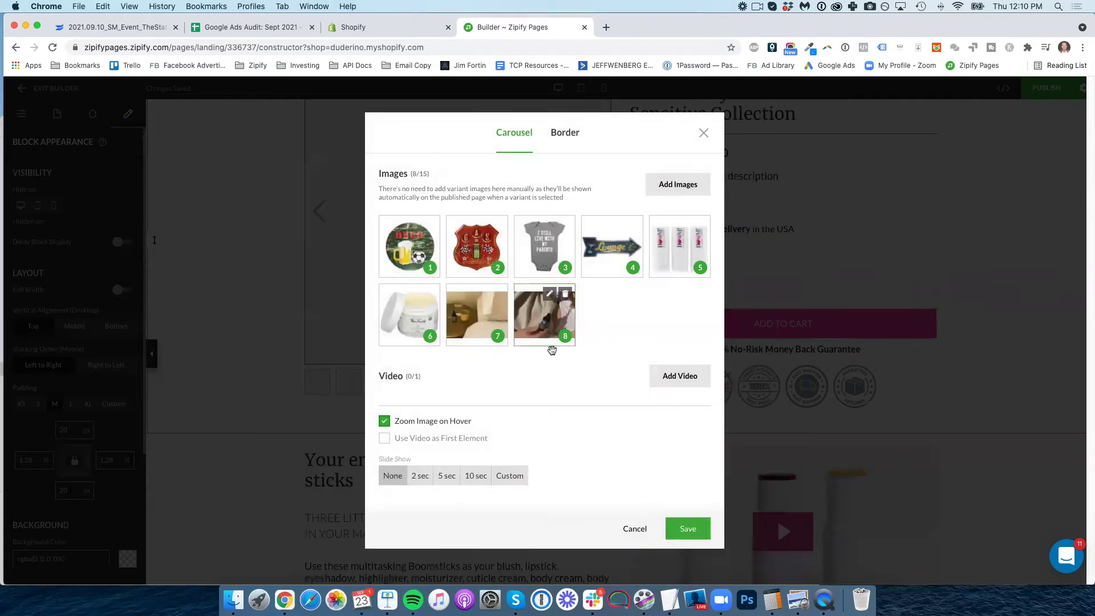
pyautogui.click(696, 534)
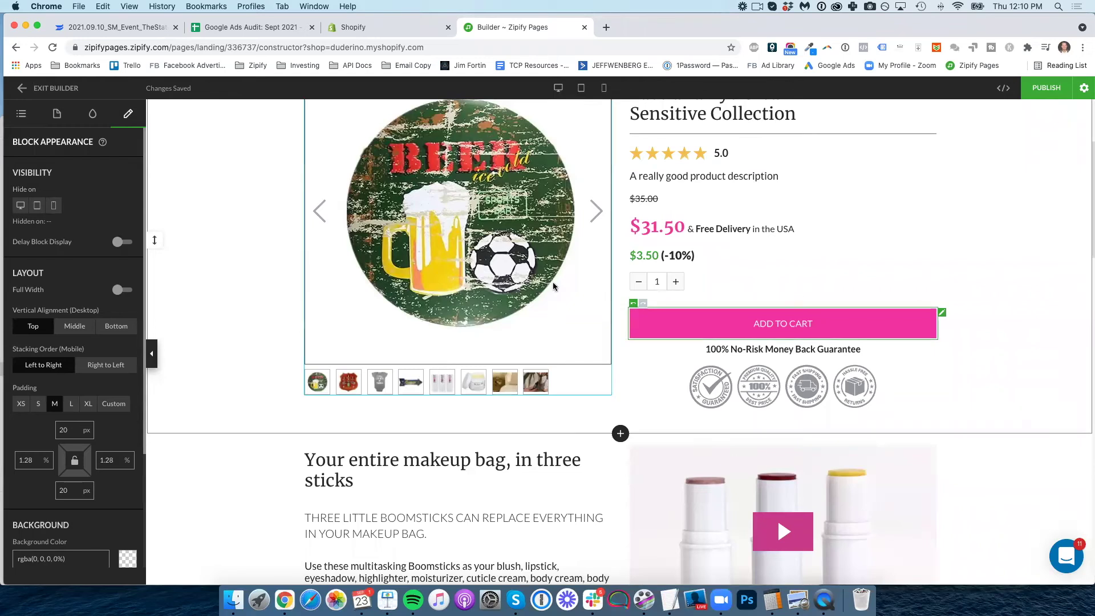
pyautogui.click(593, 216)
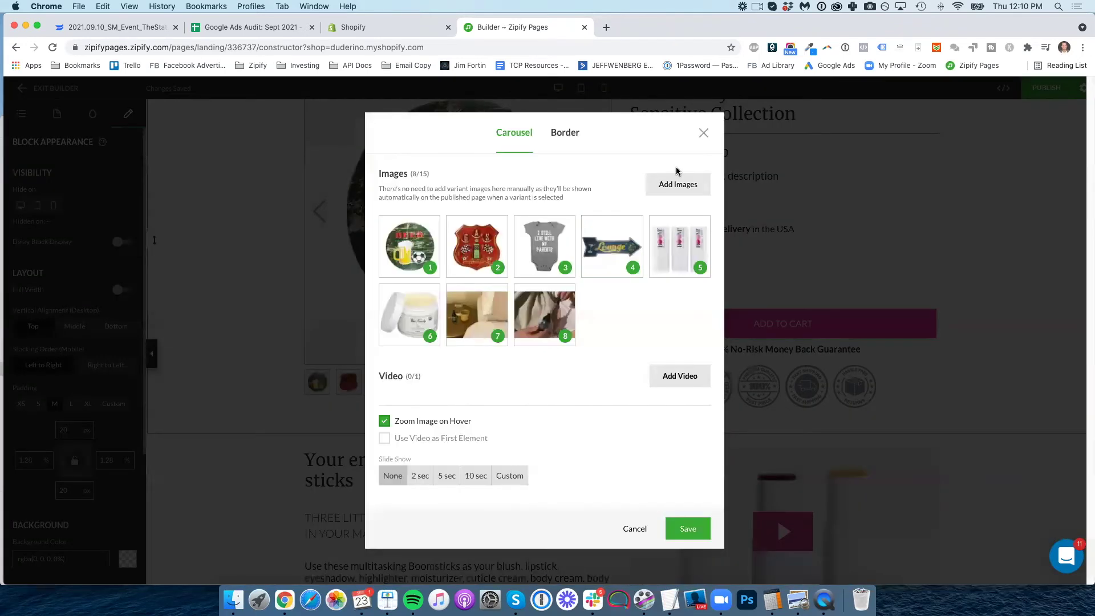
pyautogui.click(702, 135)
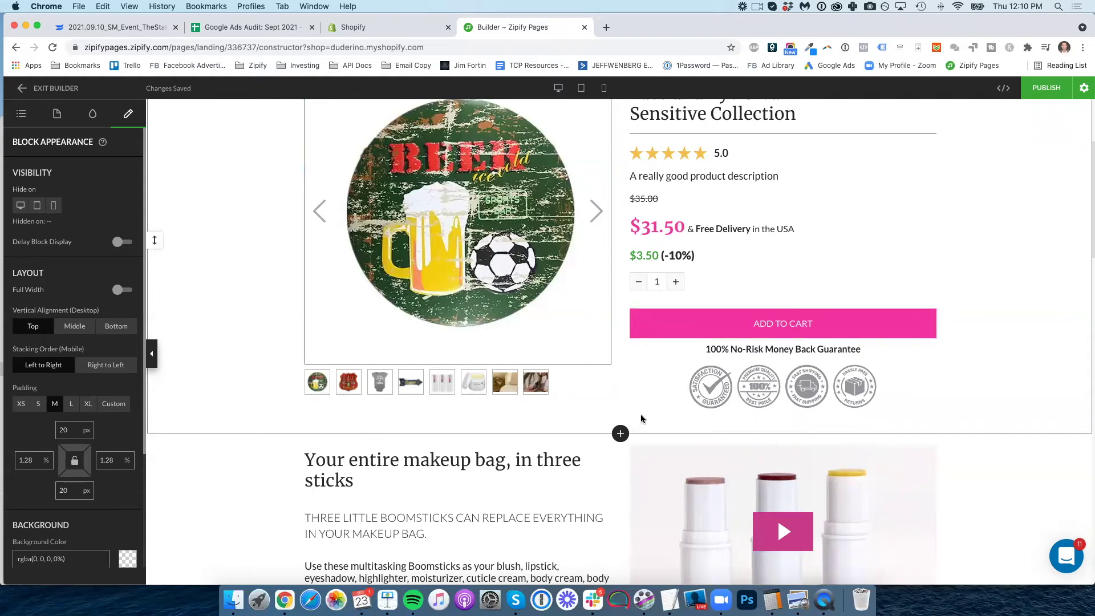
pyautogui.scroll(-3, 628, 342)
pyautogui.scroll(-4, 646, 372)
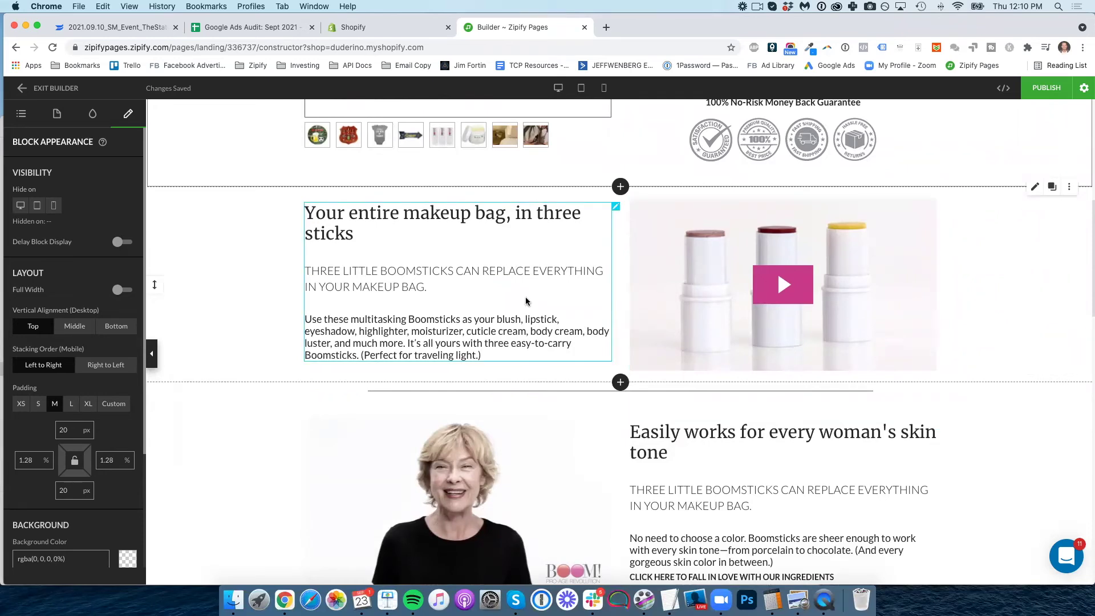
pyautogui.scroll(-2, 533, 329)
pyautogui.doubleClick(495, 226)
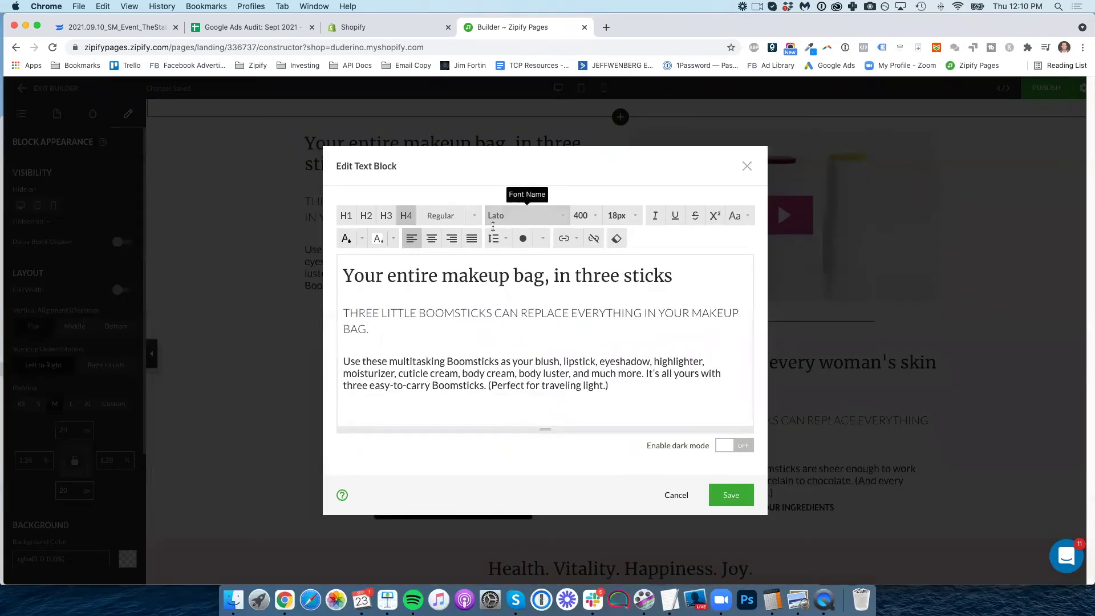
pyautogui.tripleClick(508, 383)
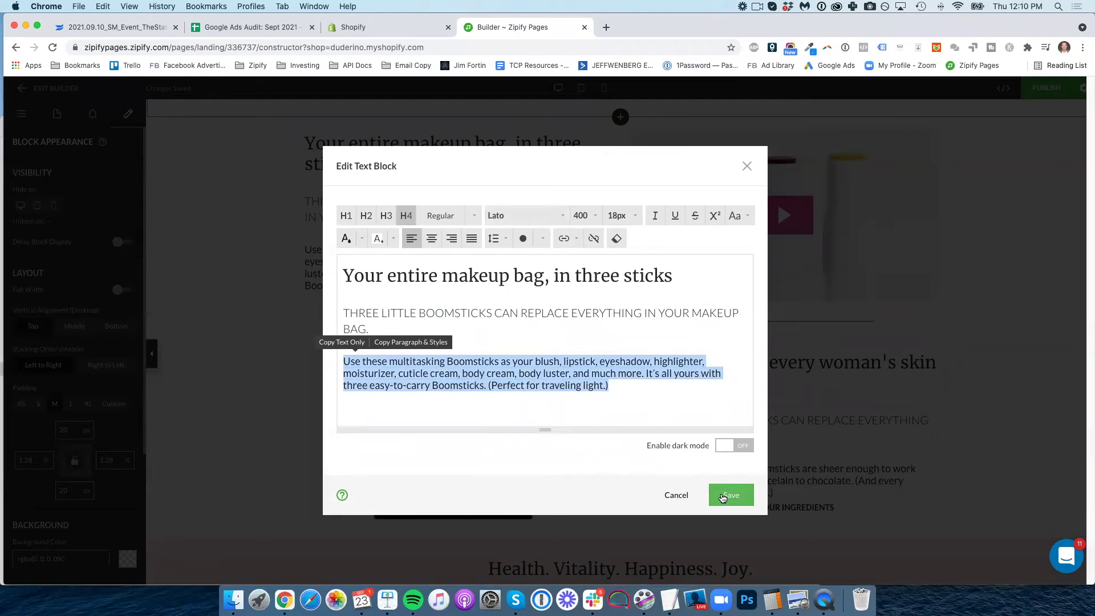
pyautogui.click(675, 495)
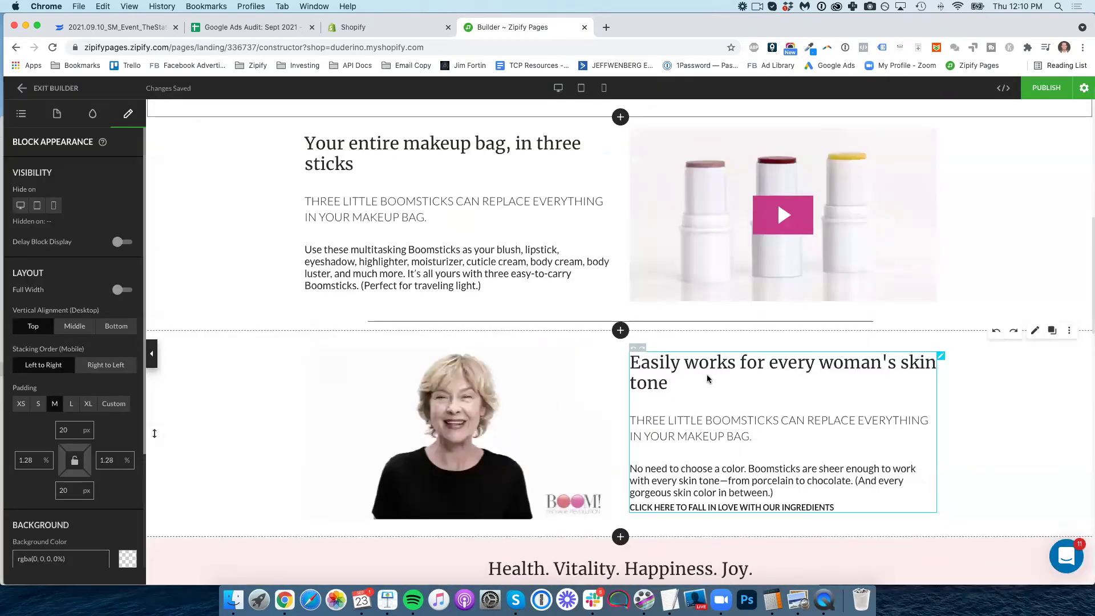
# Swap the woman's image in the skin-tone section for the face cream jar image.
pyautogui.click(705, 283)
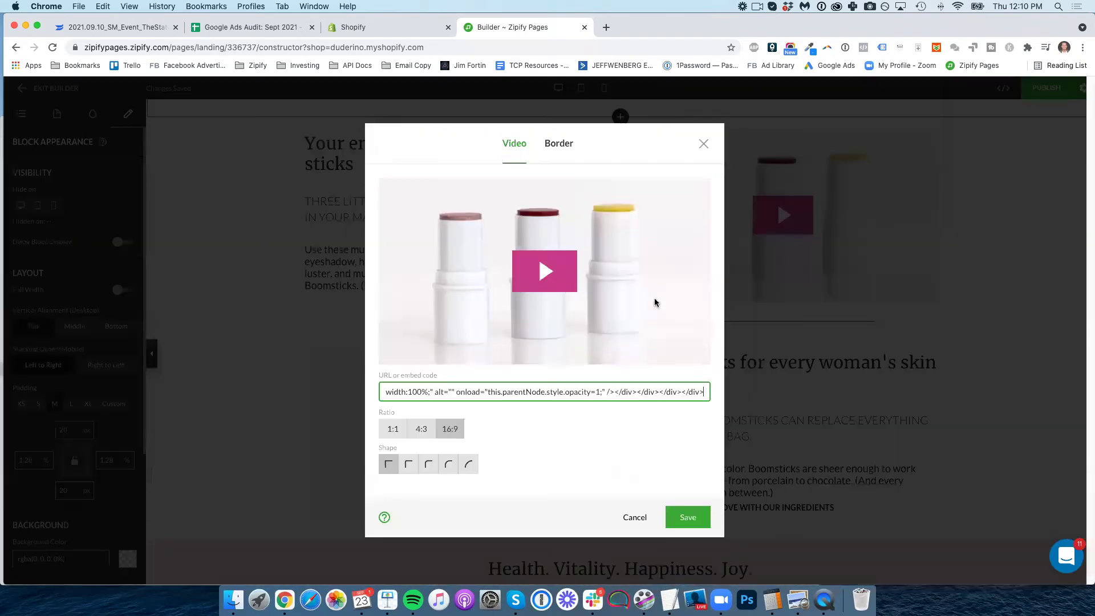
pyautogui.click(704, 144)
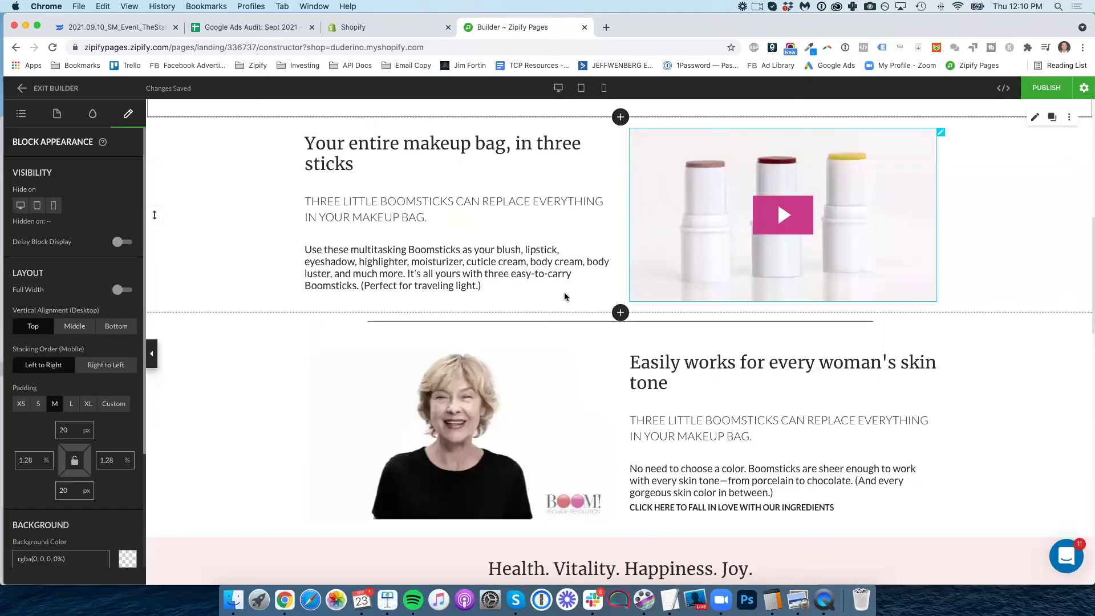
pyautogui.click(476, 415)
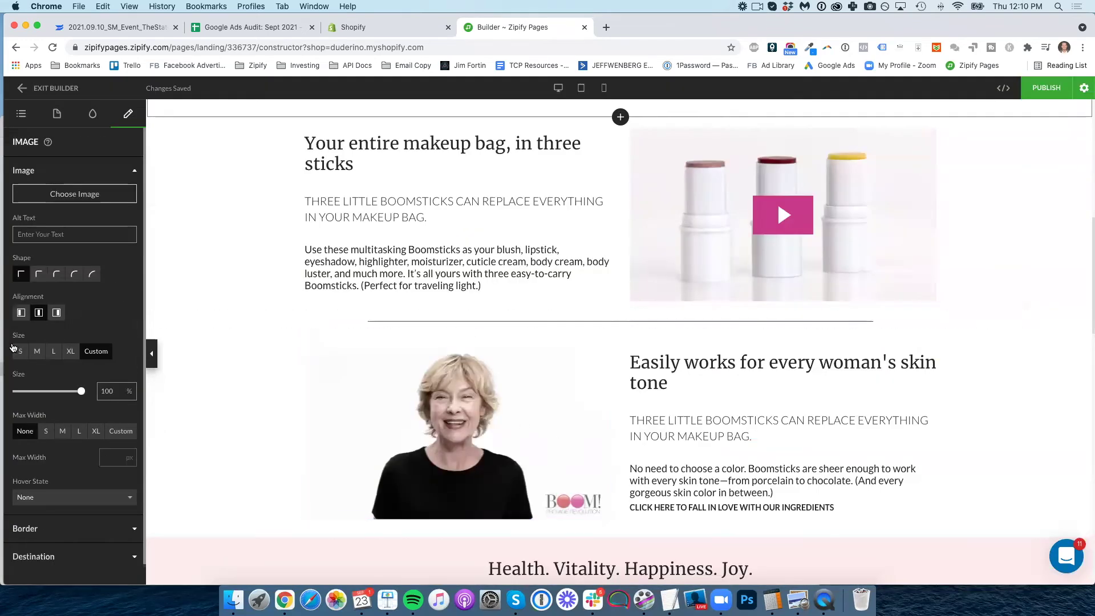
pyautogui.click(77, 194)
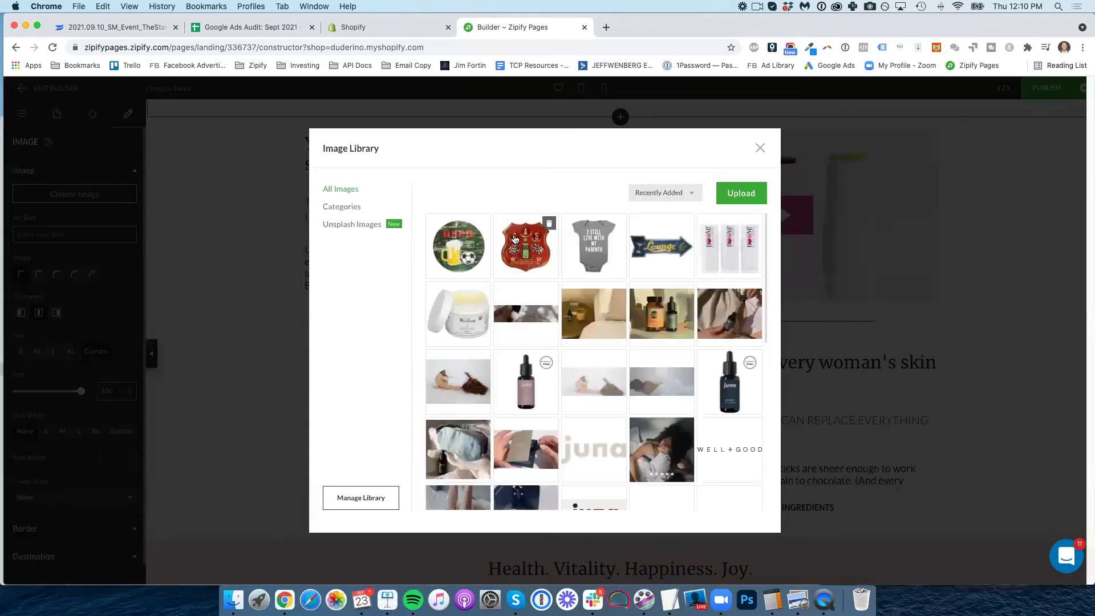
pyautogui.click(477, 291)
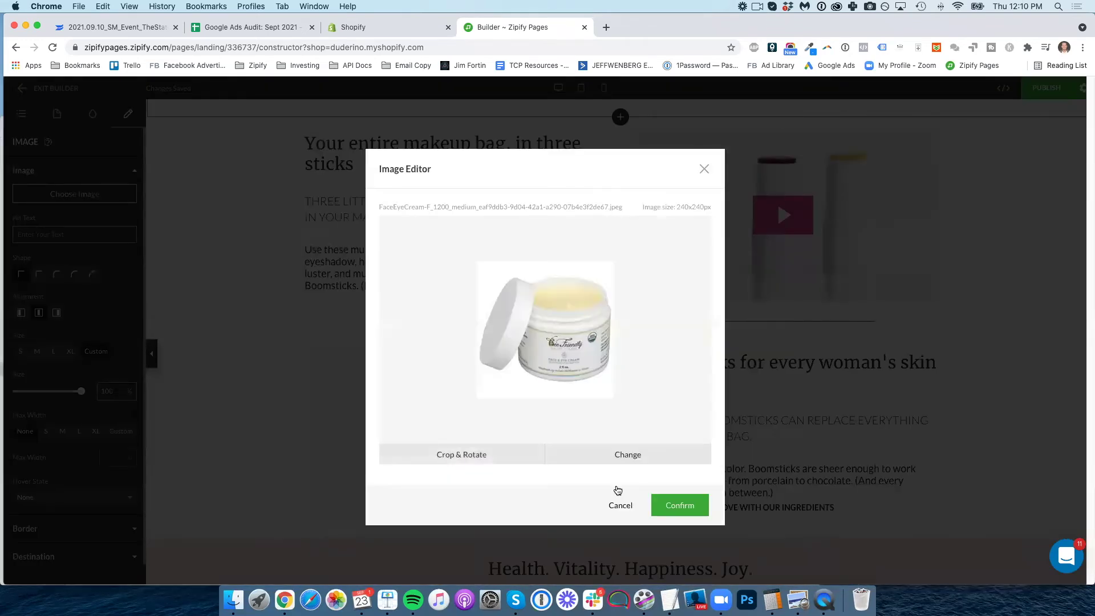
pyautogui.click(684, 505)
# Open the Health section text for editing and close it without saving.
pyautogui.scroll(-5, 596, 441)
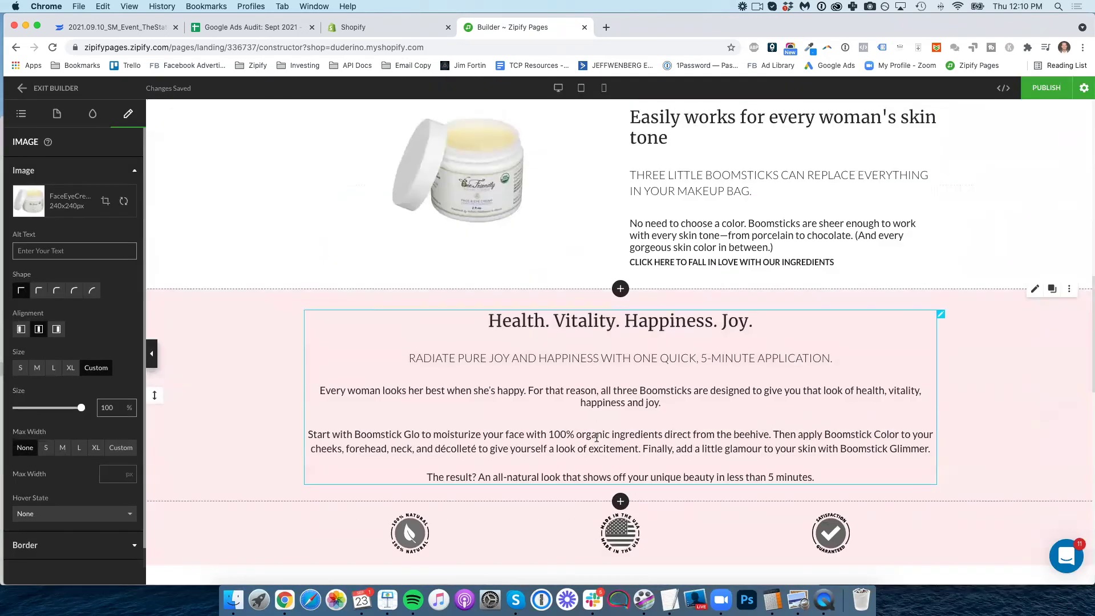
pyautogui.doubleClick(614, 347)
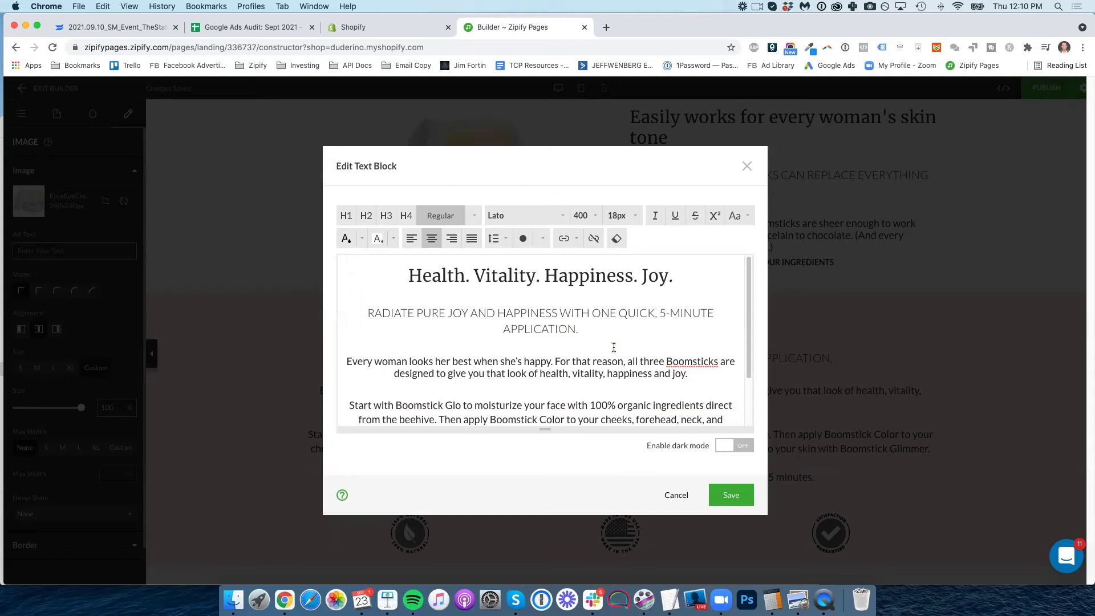
pyautogui.click(672, 500)
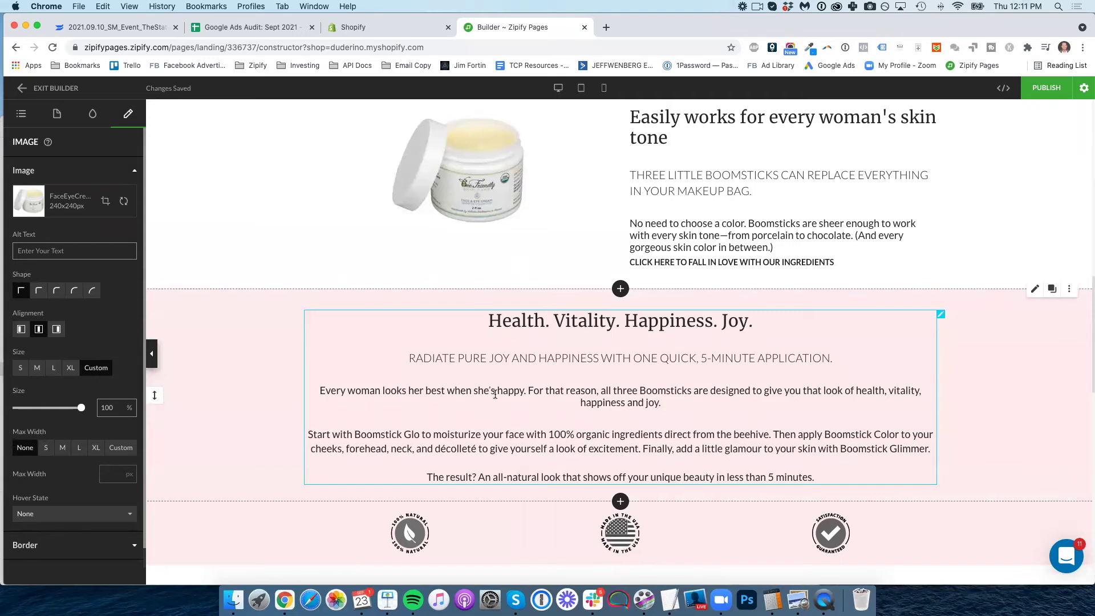
pyautogui.scroll(-4, 495, 395)
pyautogui.scroll(3, 522, 401)
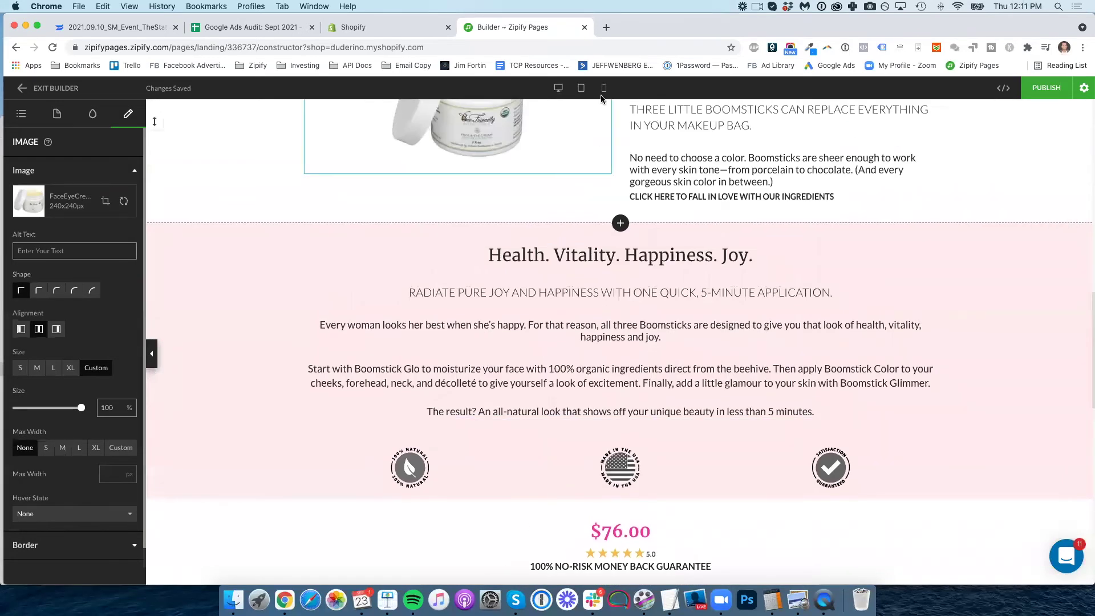
pyautogui.click(602, 96)
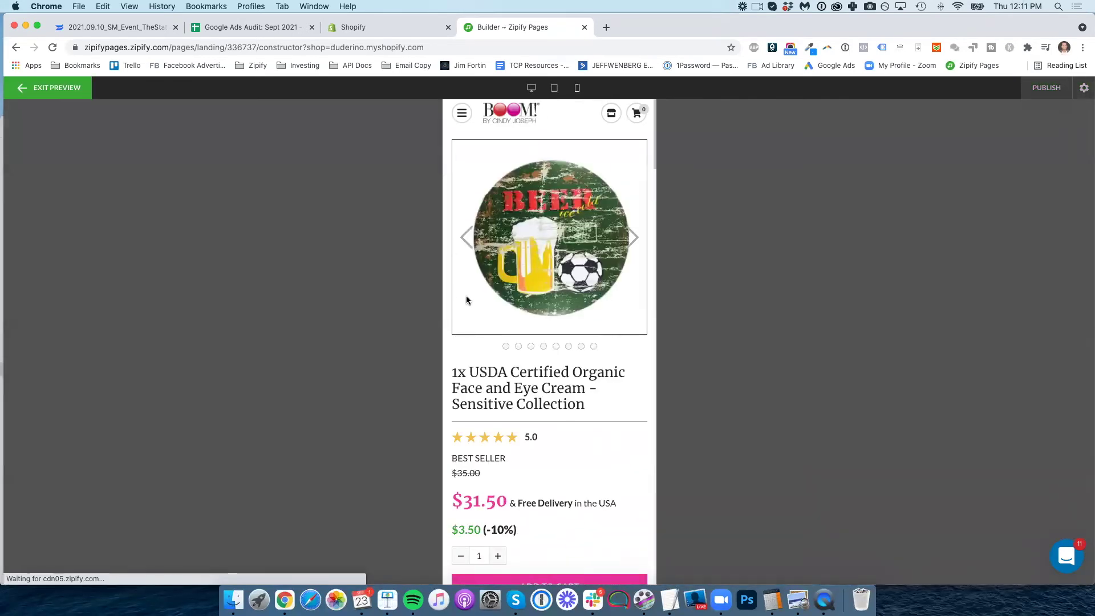
pyautogui.scroll(-10, 474, 303)
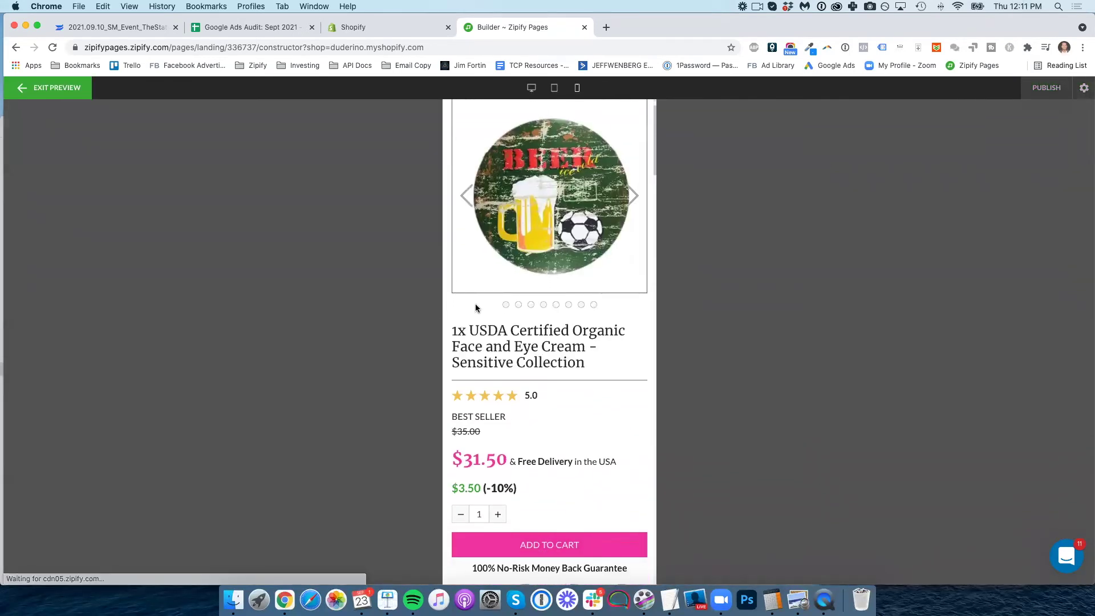
pyautogui.click(59, 89)
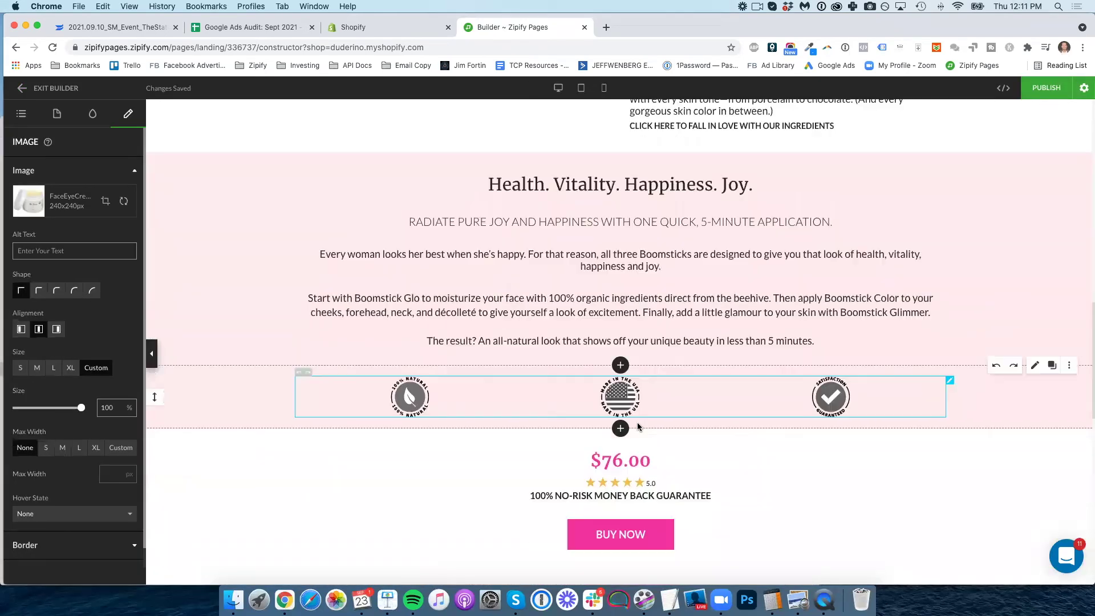
pyautogui.scroll(-4, 638, 427)
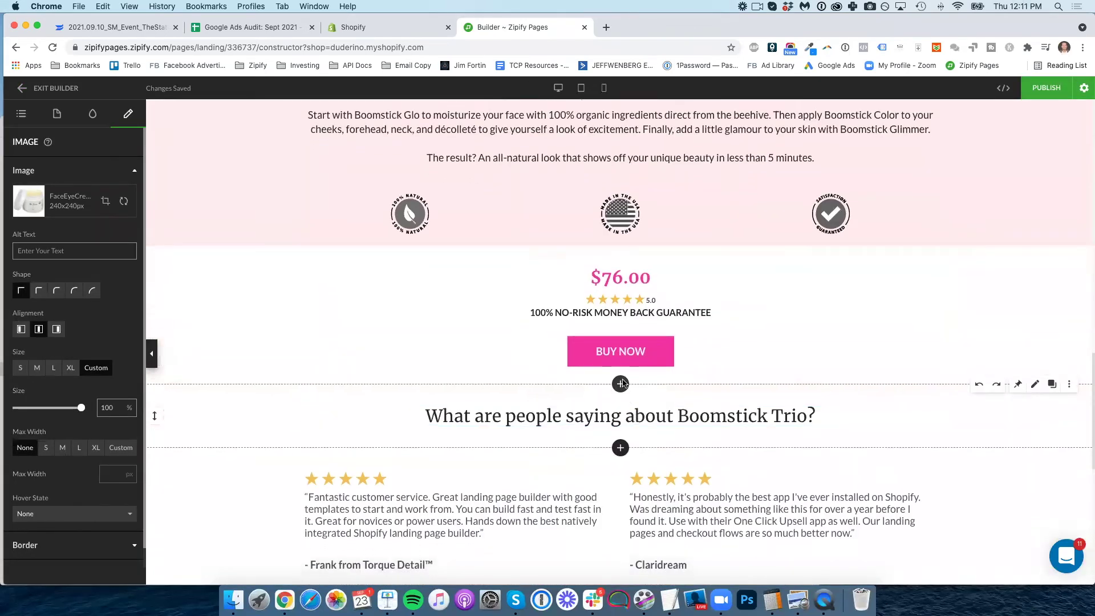
# Add a block below BUY NOW and browse the library categories down to Timers.
pyautogui.click(620, 383)
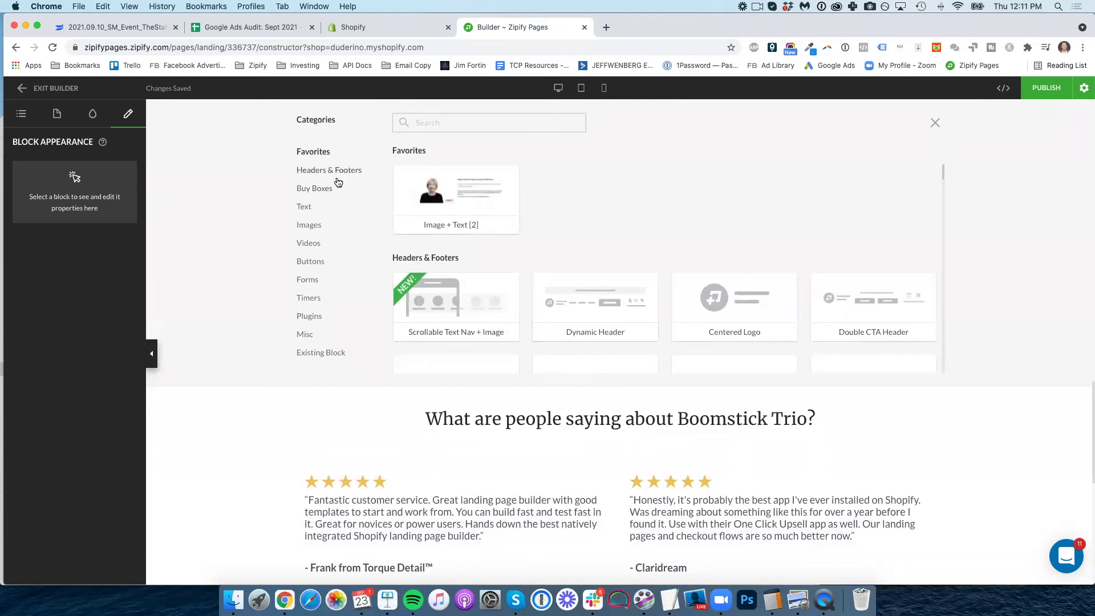
pyautogui.click(319, 172)
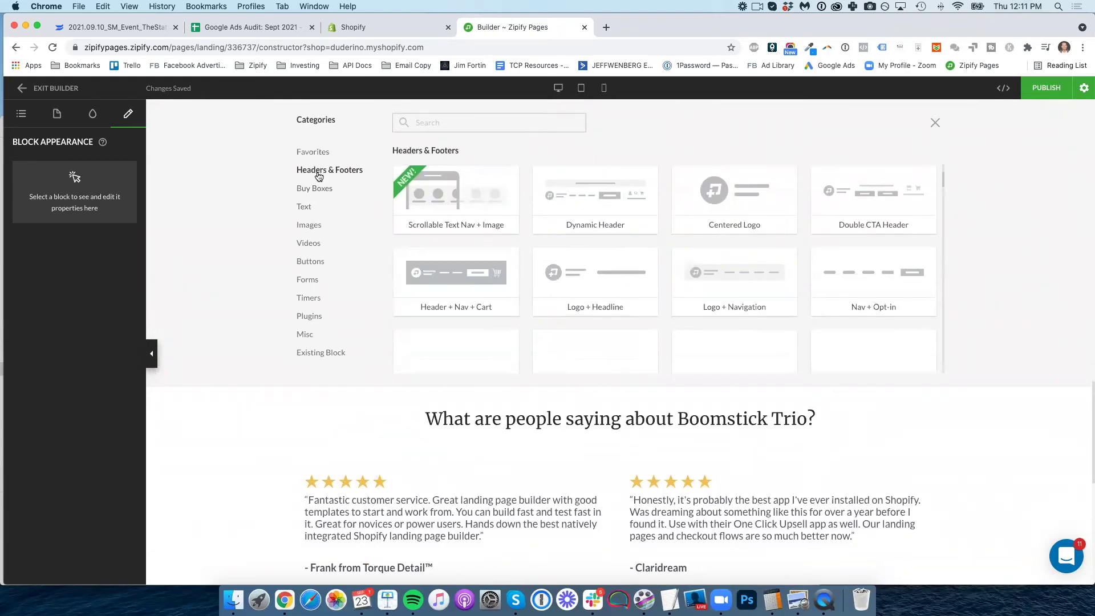
pyautogui.scroll(-1, 318, 176)
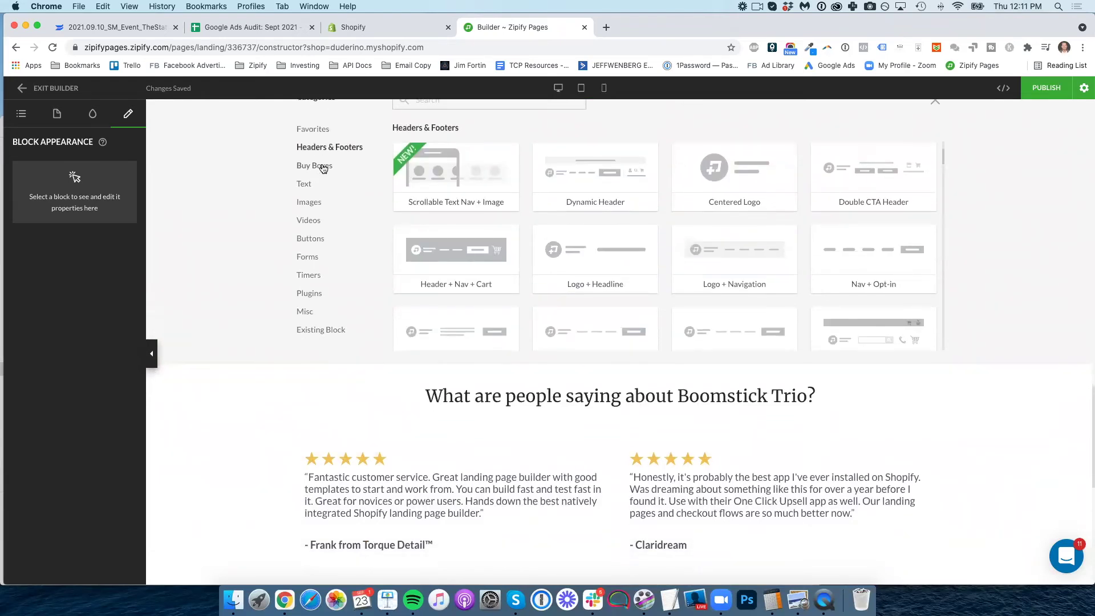
pyautogui.click(317, 165)
pyautogui.click(313, 184)
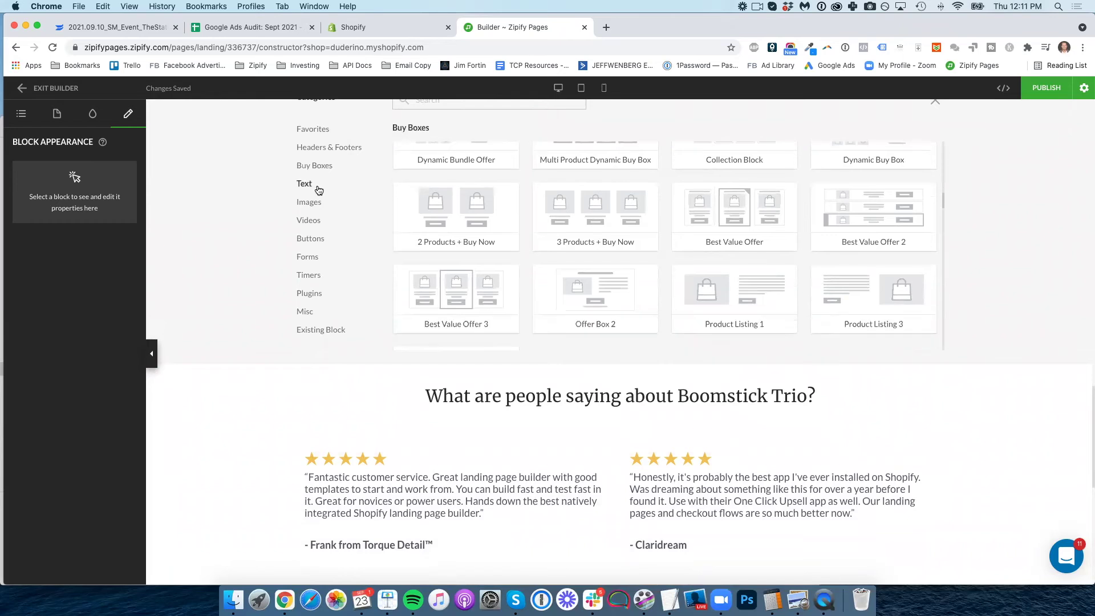
pyautogui.click(315, 203)
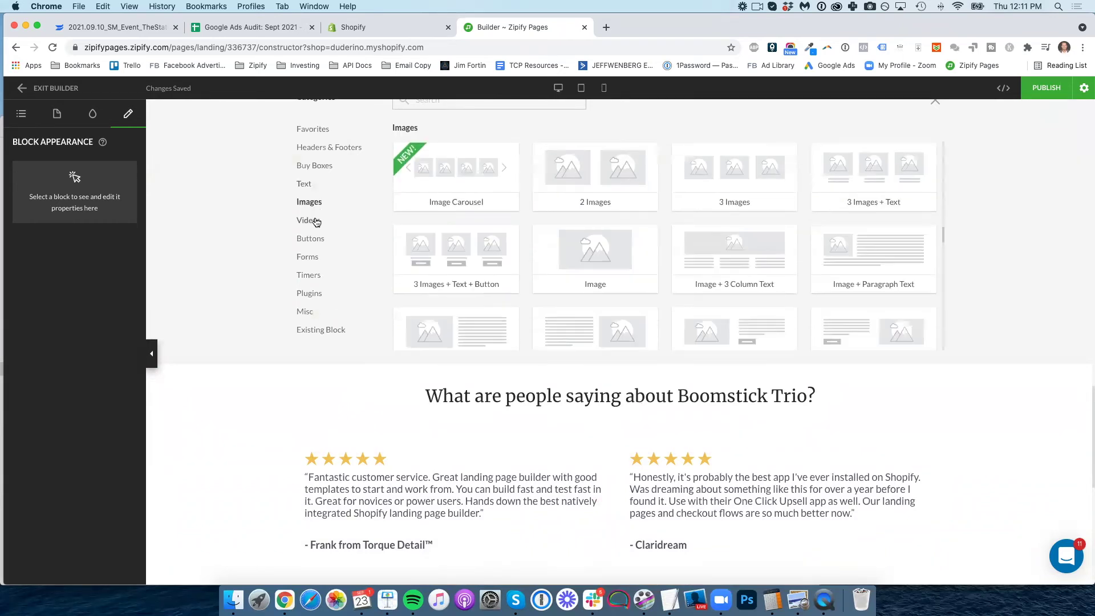
pyautogui.click(314, 222)
pyautogui.click(317, 244)
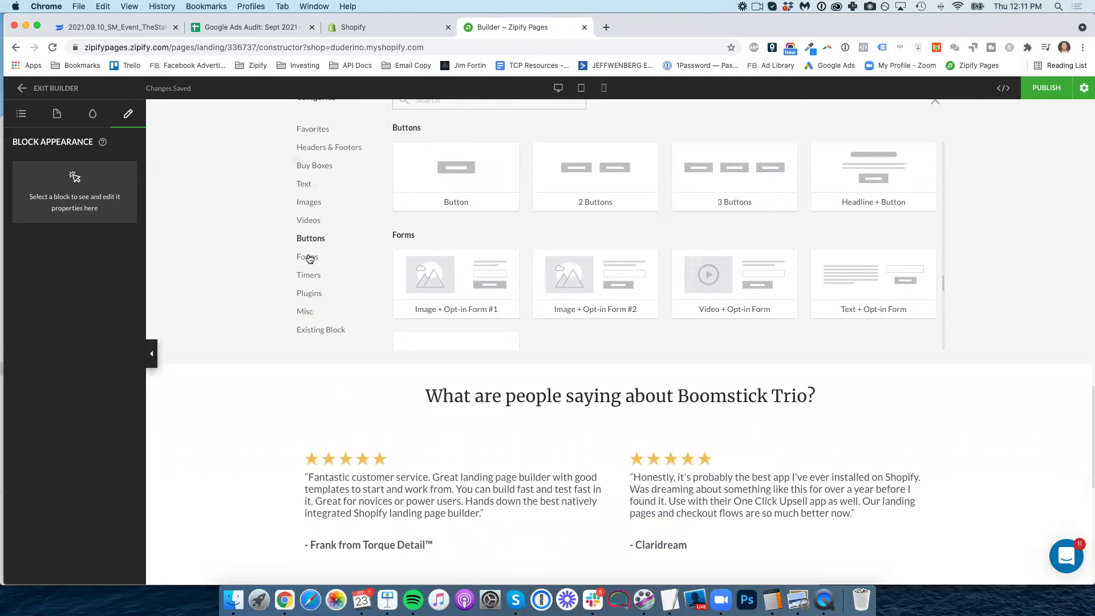
pyautogui.click(309, 258)
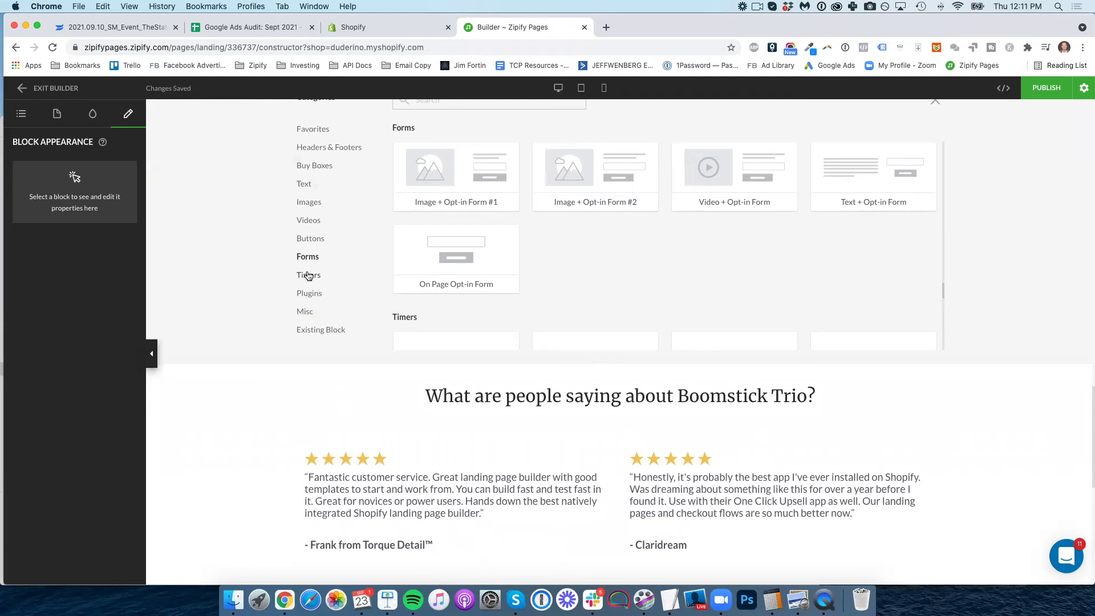
pyautogui.click(311, 278)
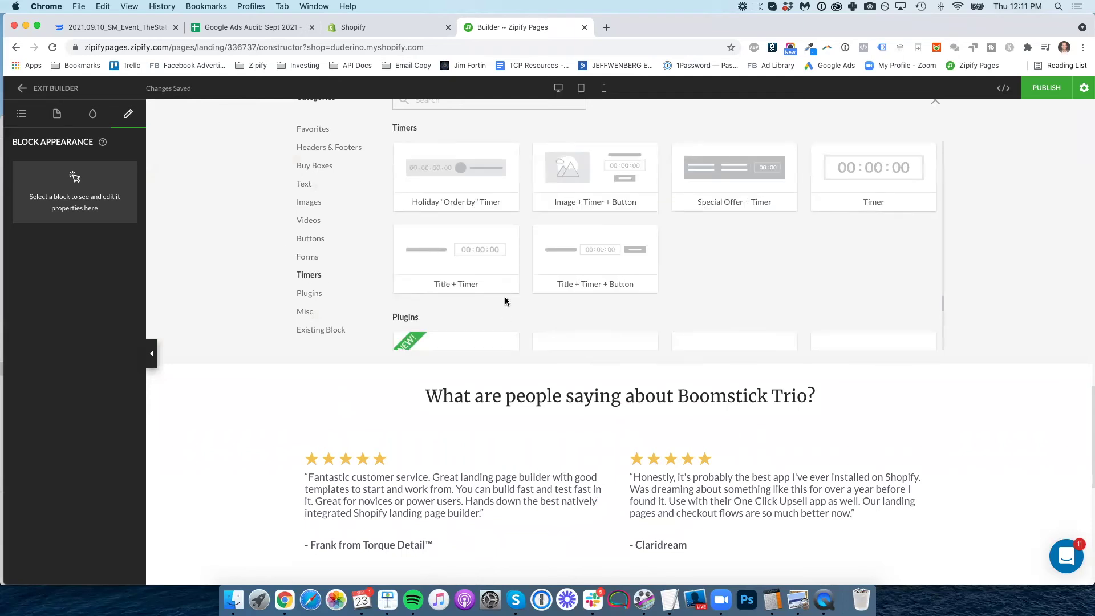
# Insert a countdown Timer block below BUY NOW, discard its countdown settings, and publish the page.
pyautogui.click(860, 209)
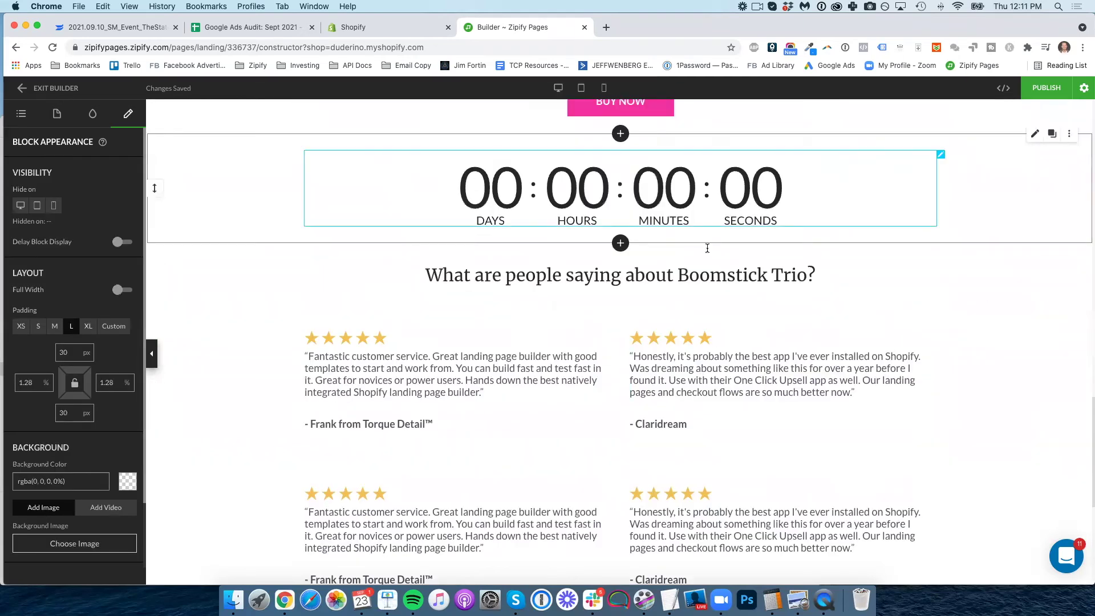
pyautogui.click(590, 181)
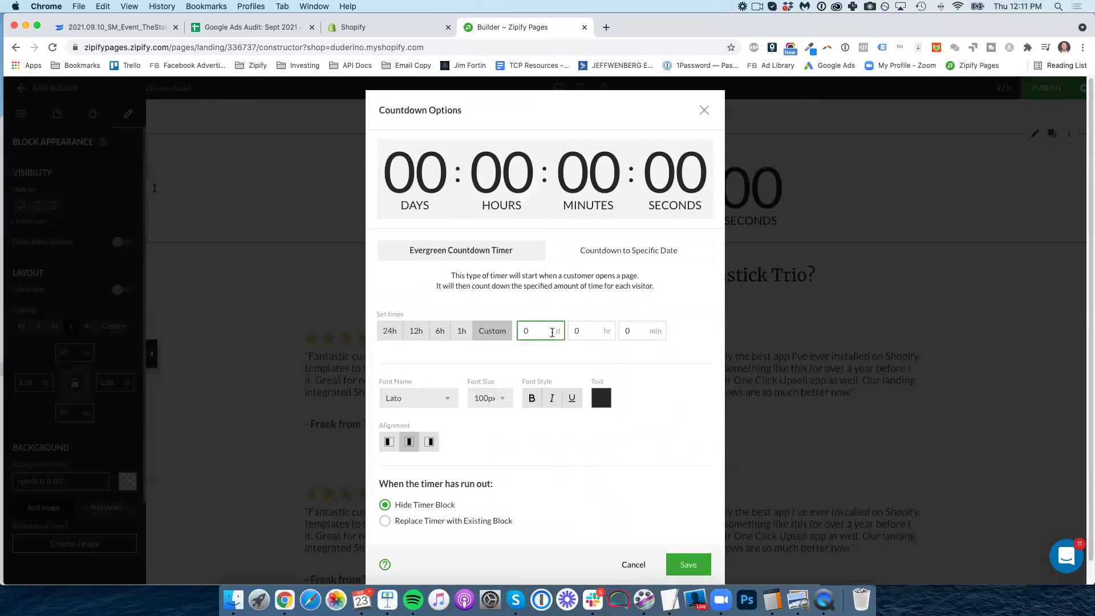
pyautogui.click(669, 565)
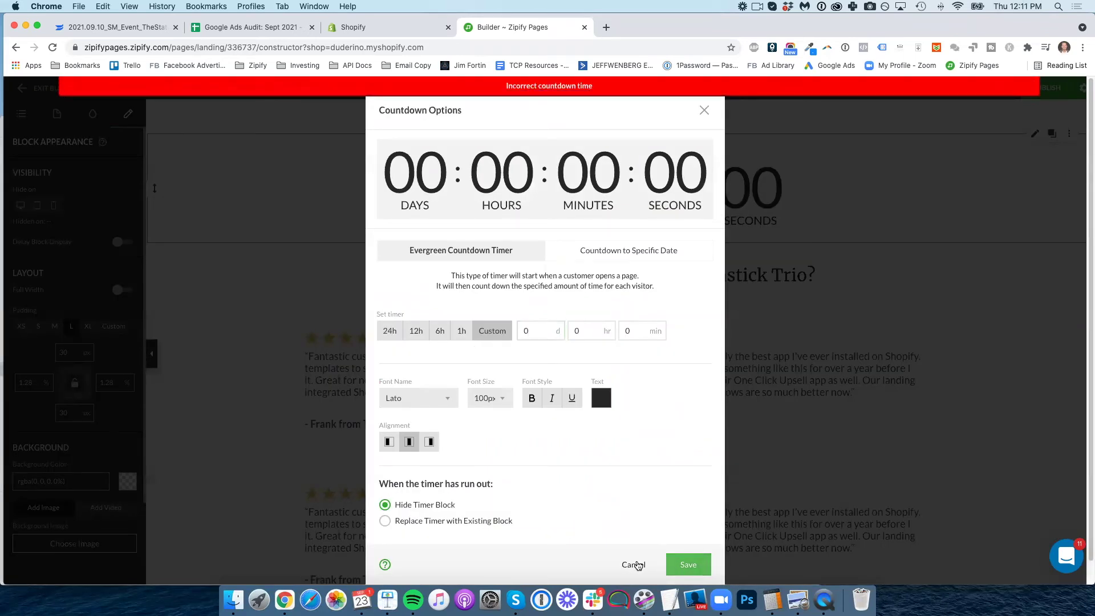
pyautogui.click(631, 564)
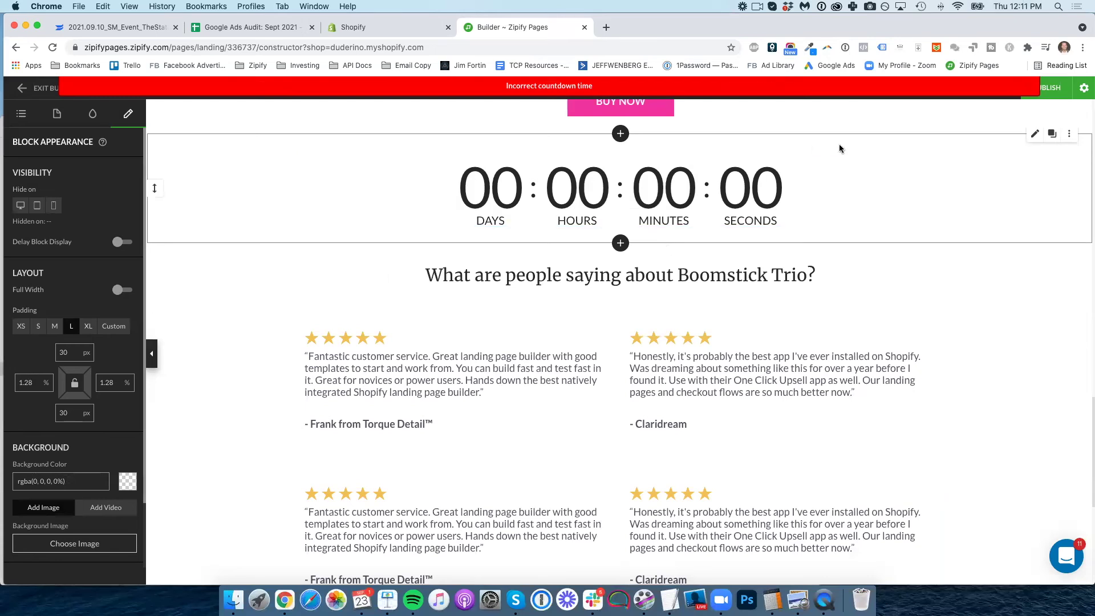
pyautogui.click(1039, 91)
pyautogui.click(739, 563)
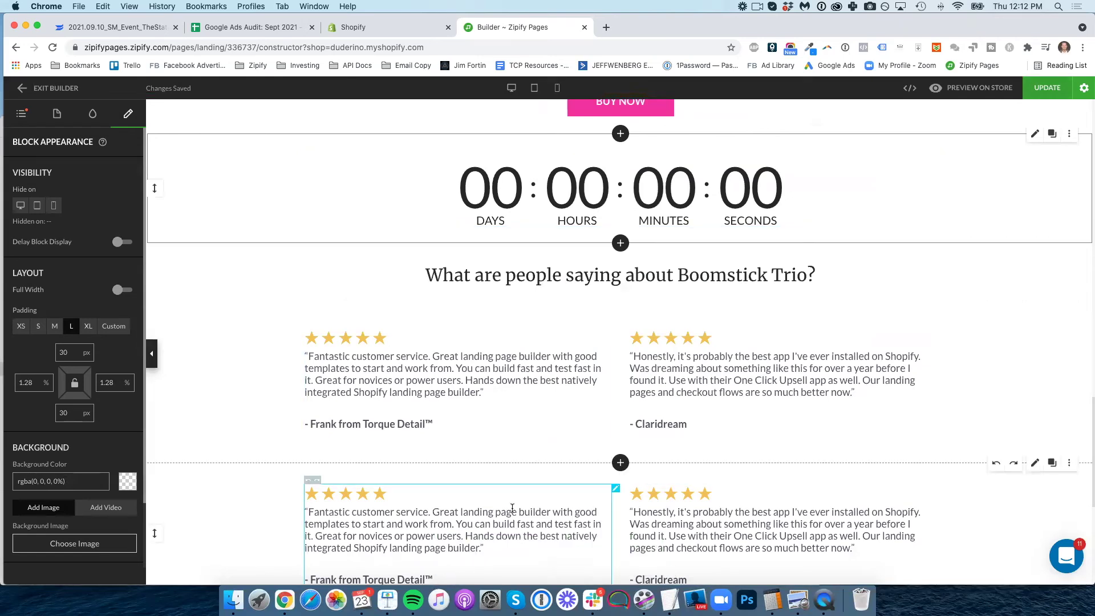
# Review the testimonials and products sections, then exit the builder to the page list.
pyautogui.click(560, 593)
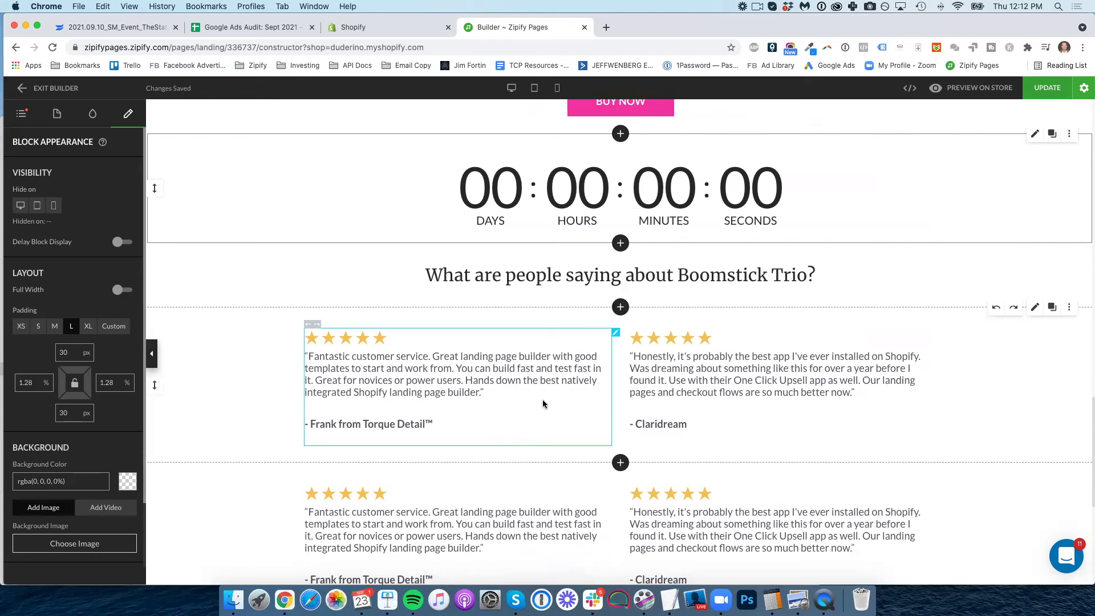
pyautogui.scroll(-3, 798, 365)
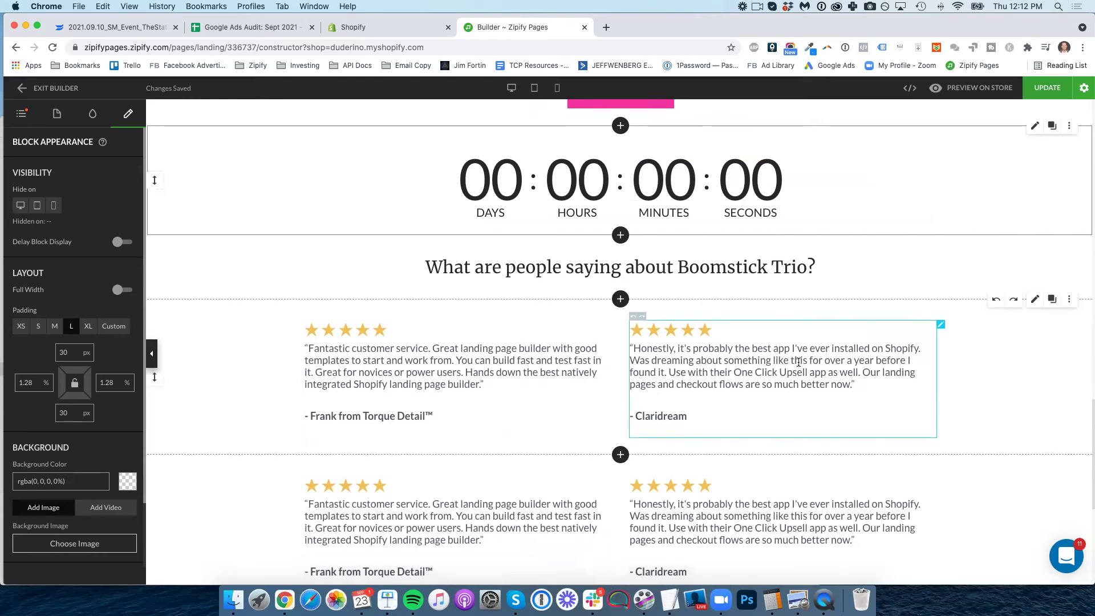
pyautogui.scroll(-4, 798, 368)
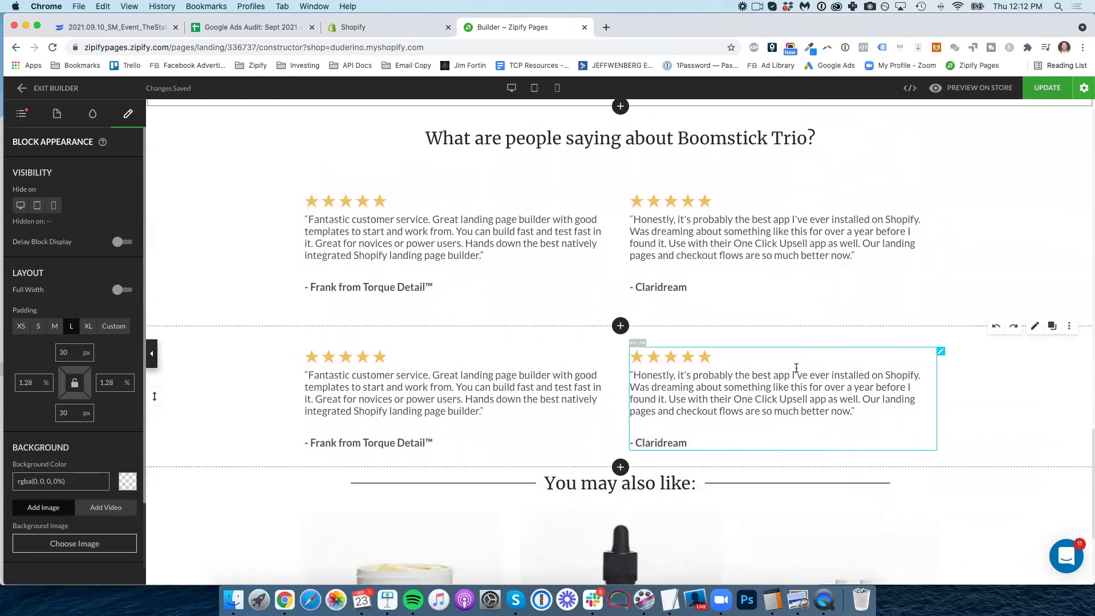
pyautogui.scroll(-2, 718, 288)
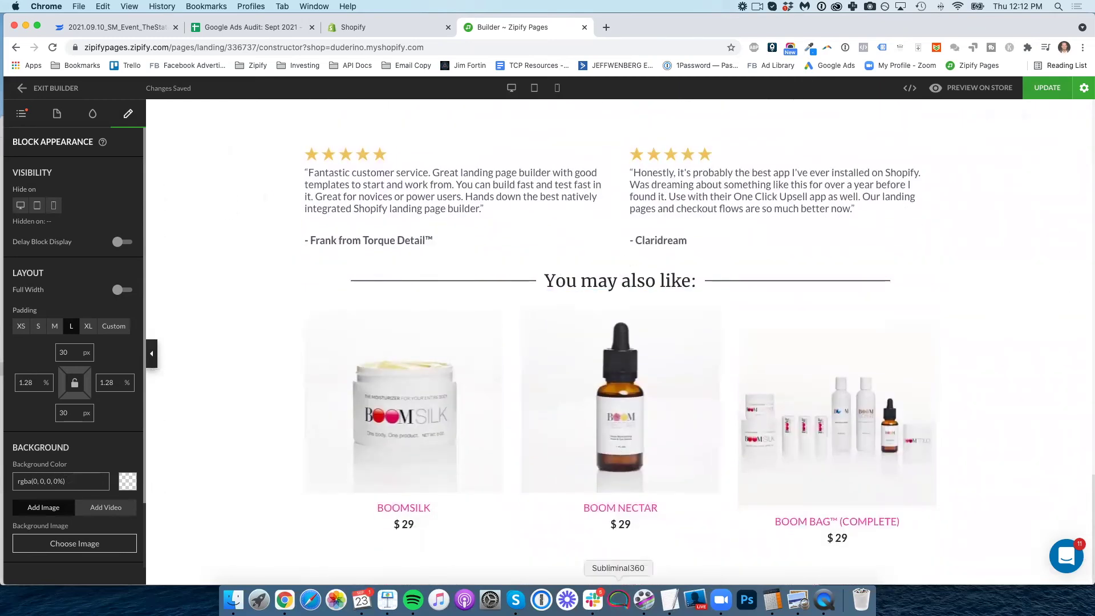
pyautogui.click(60, 89)
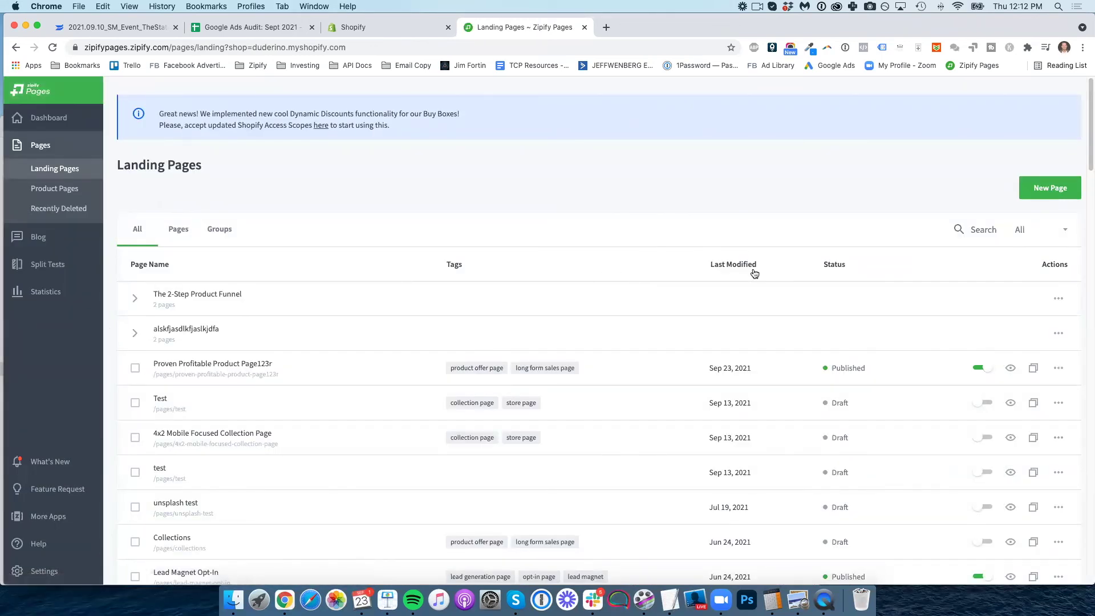
# Go to the Split Tests section from the left sidebar.
pyautogui.click(44, 262)
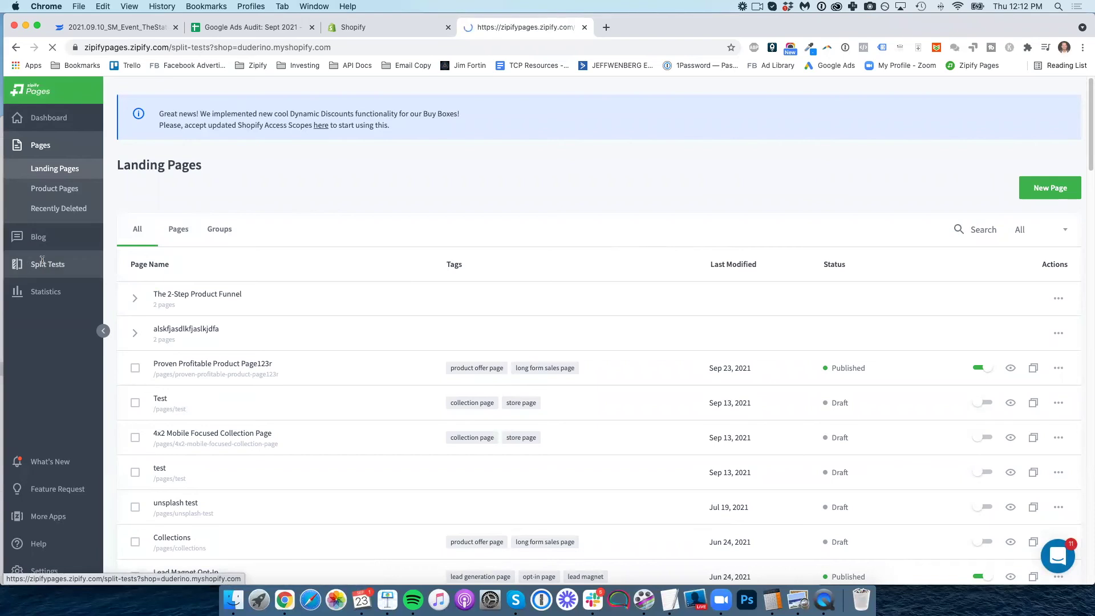